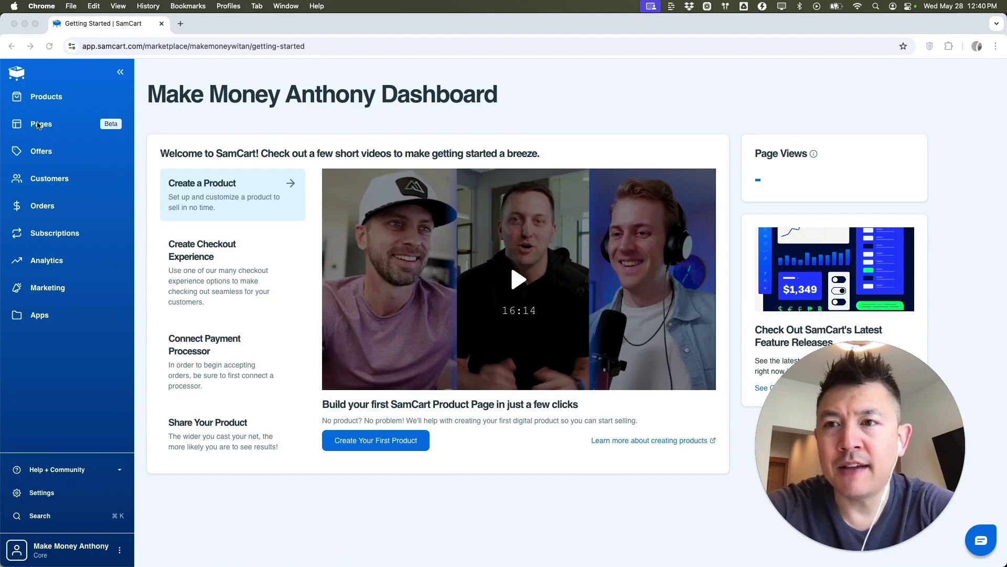
Show the Pages list with Youtube Checklist, Youtube Sales and Make Money Anthony
left_click(57, 126)
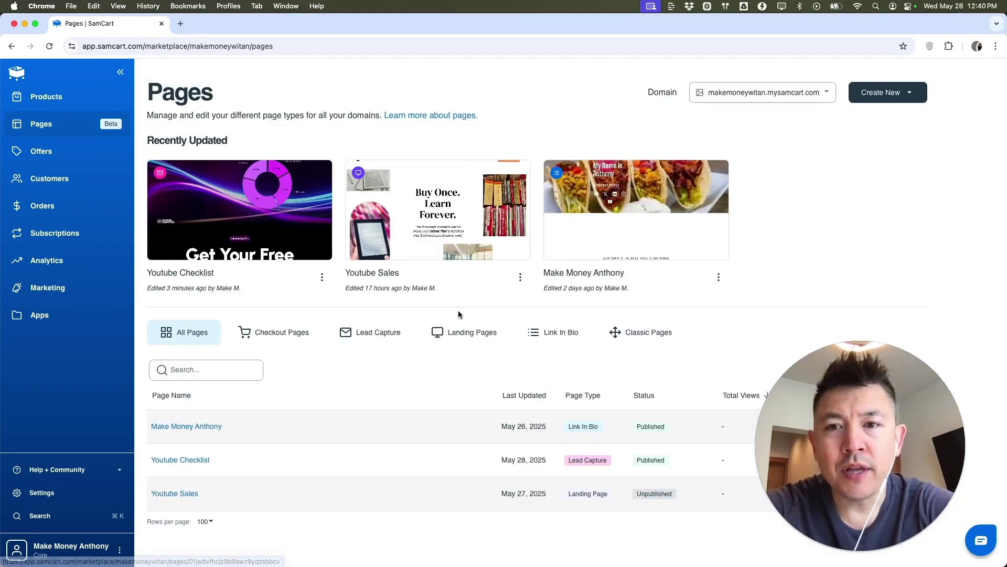
Create a new Landing Page named 'Chinese Food' and open it in the editor
left_click(893, 96)
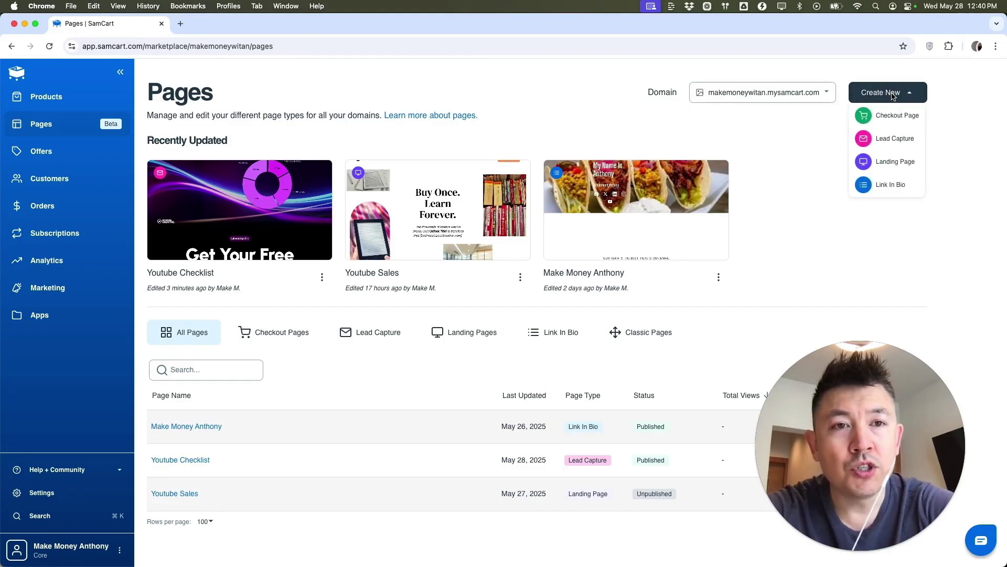
left_click(893, 162)
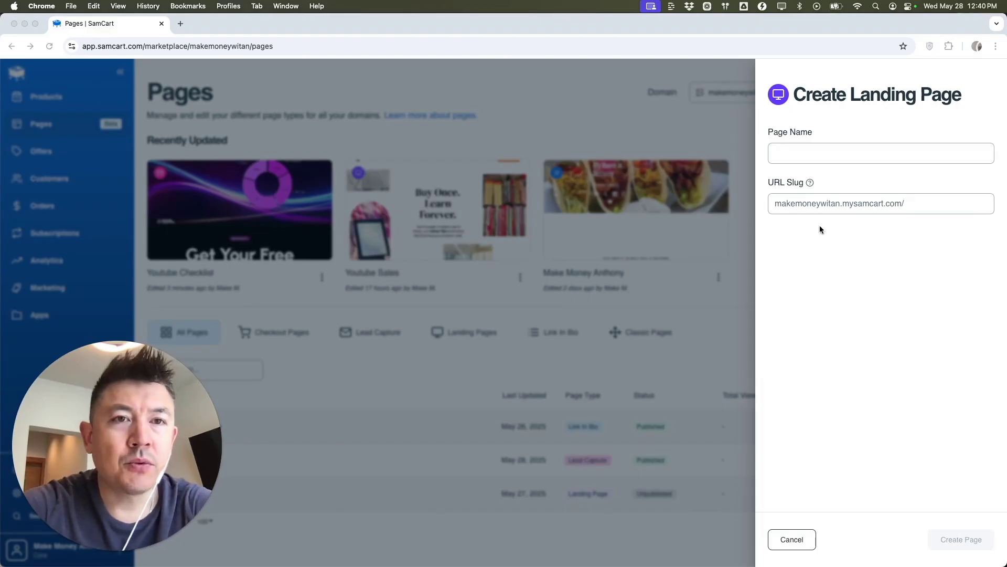
left_click(773, 149)
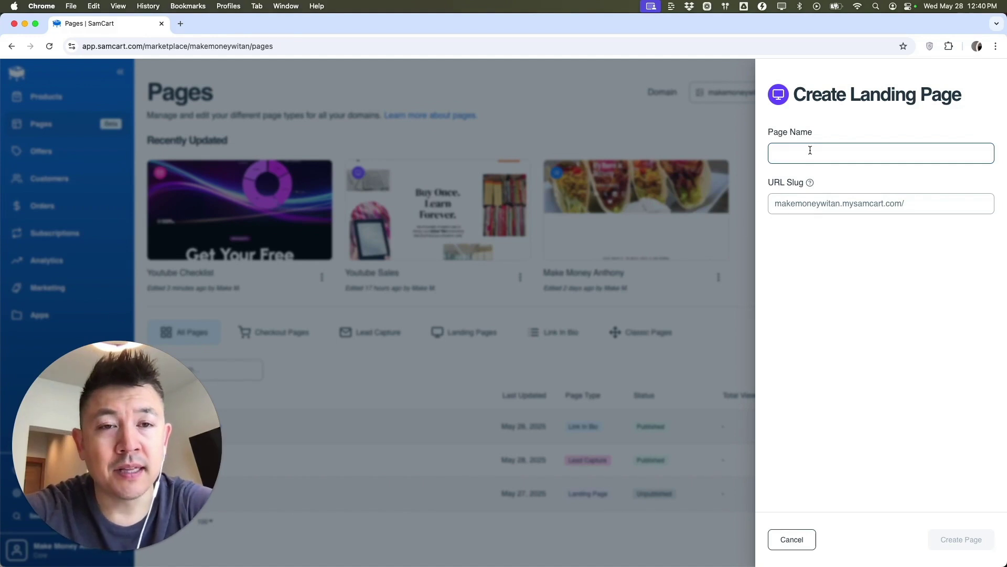
type("Chinese")
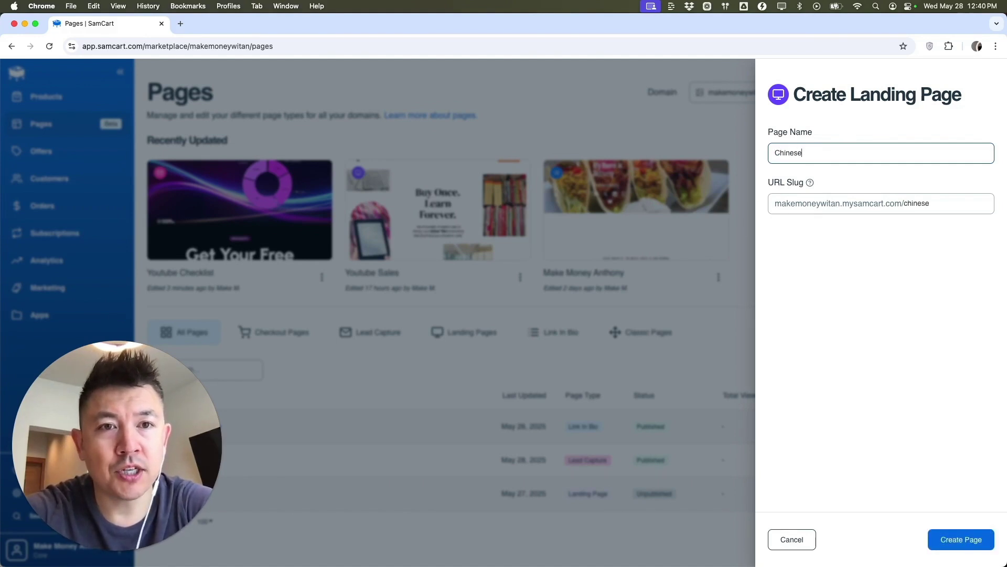
type(" Food")
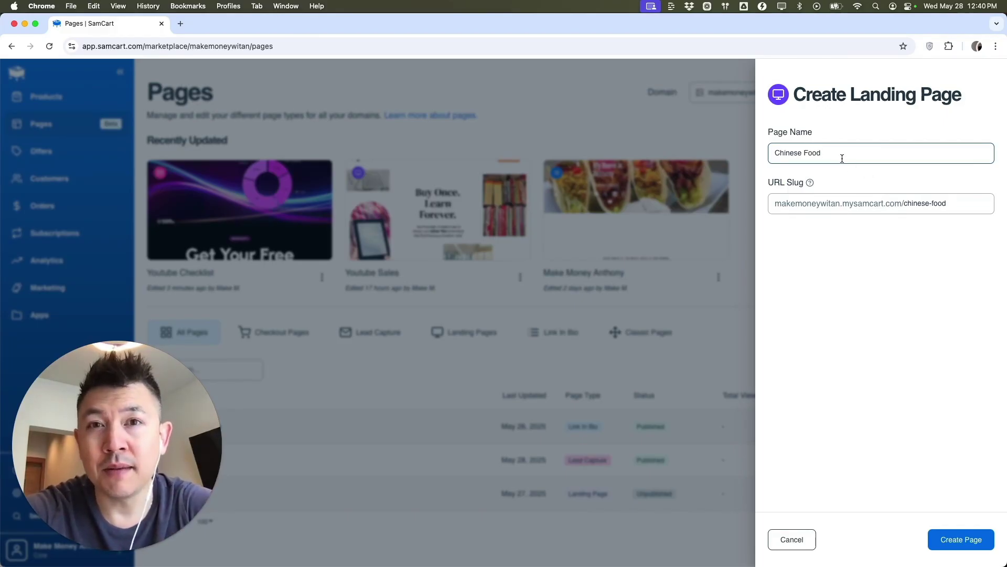
left_click(956, 541)
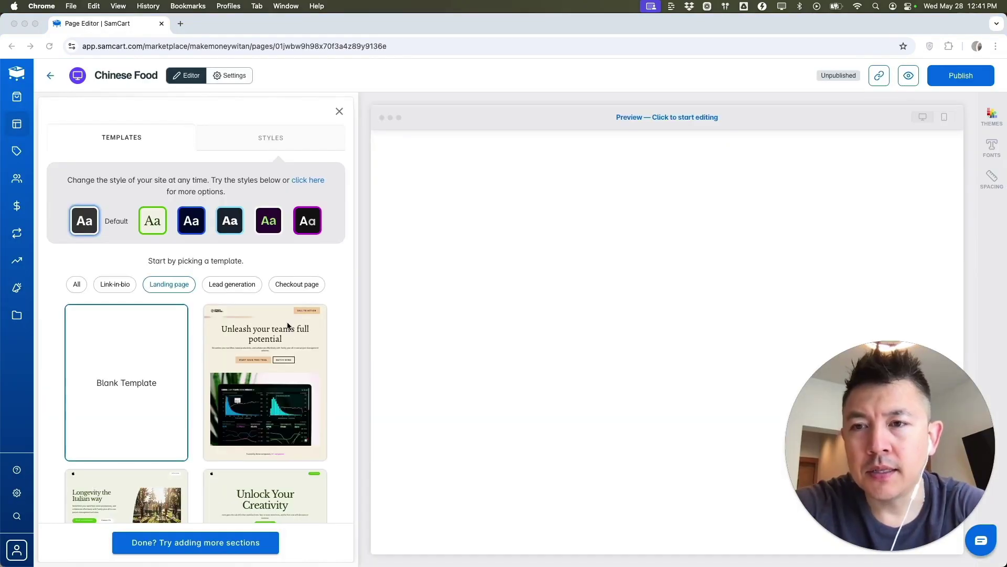
scroll(289, 326, "down", 2)
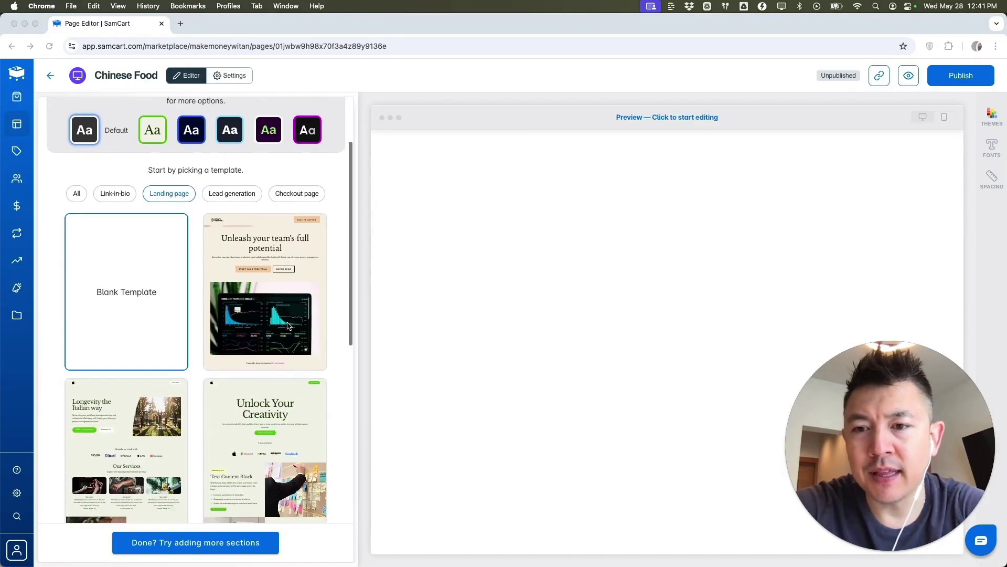
scroll(289, 326, "down", 3)
scroll(289, 326, "down", 5)
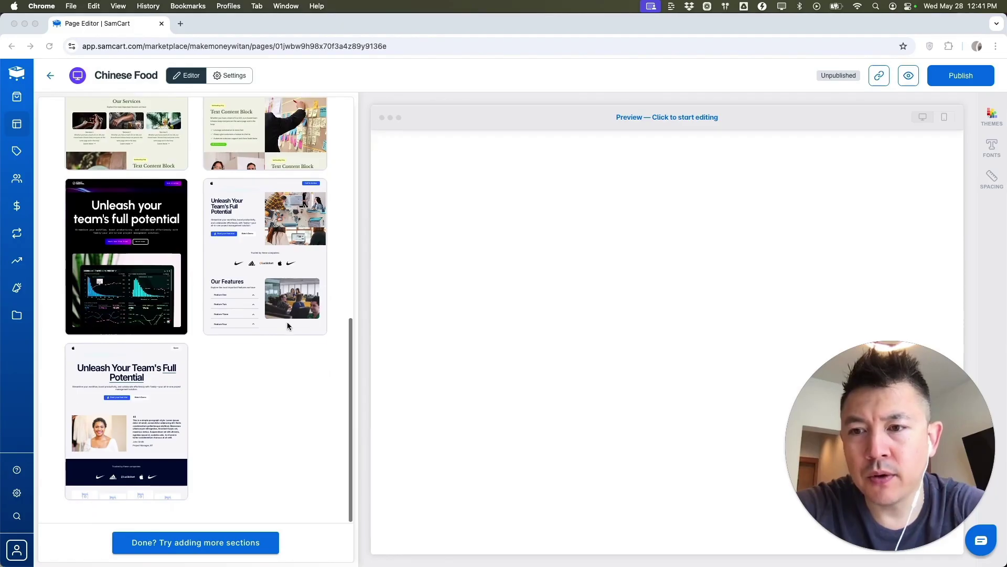
scroll(287, 322, "up", 2)
scroll(288, 322, "up", 2)
scroll(287, 322, "up", 3)
scroll(287, 322, "up", 3)
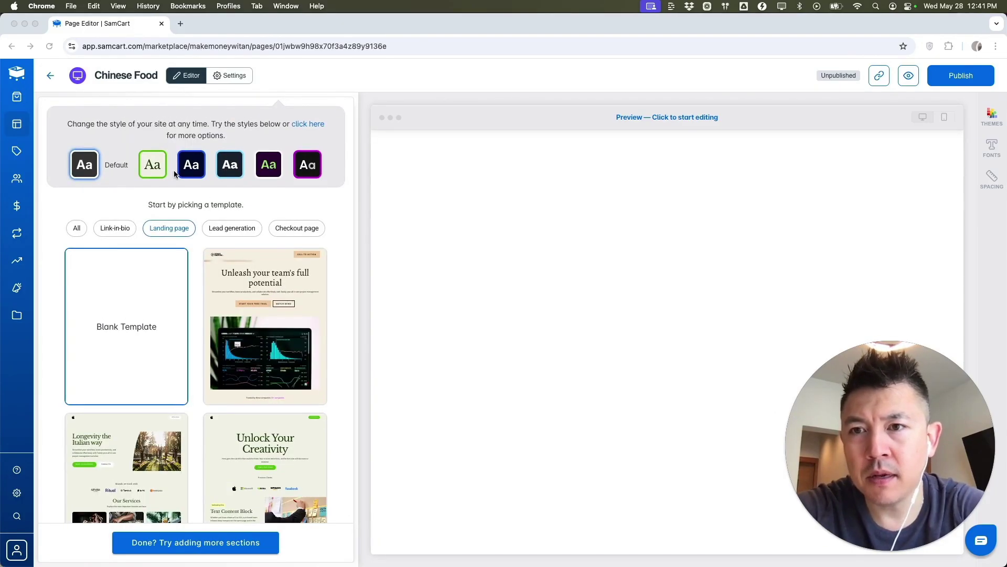
Try the dark and light style swatches, then apply the last template with a testimonial section
left_click(309, 165)
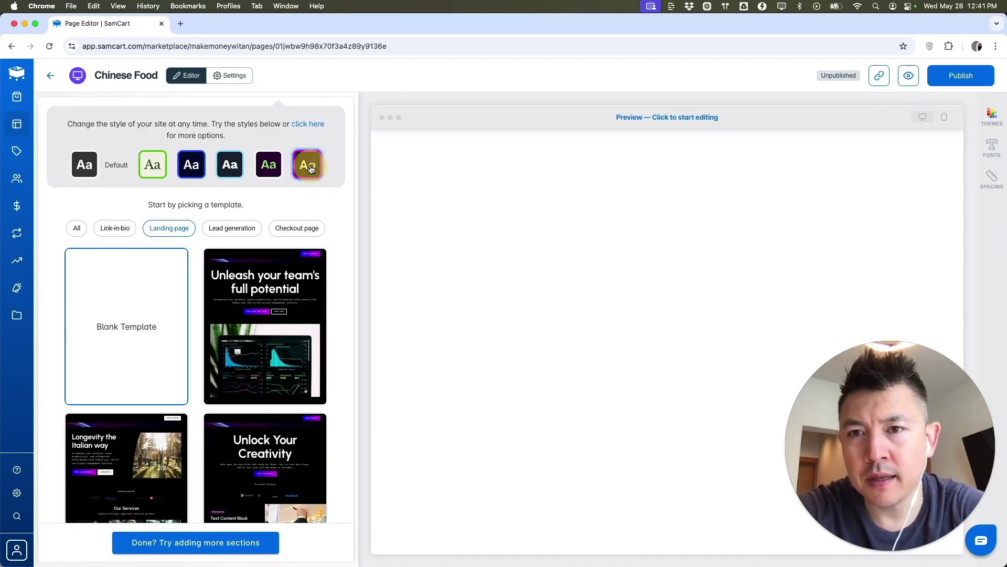
scroll(284, 273, "down", 2)
scroll(284, 273, "up", 1)
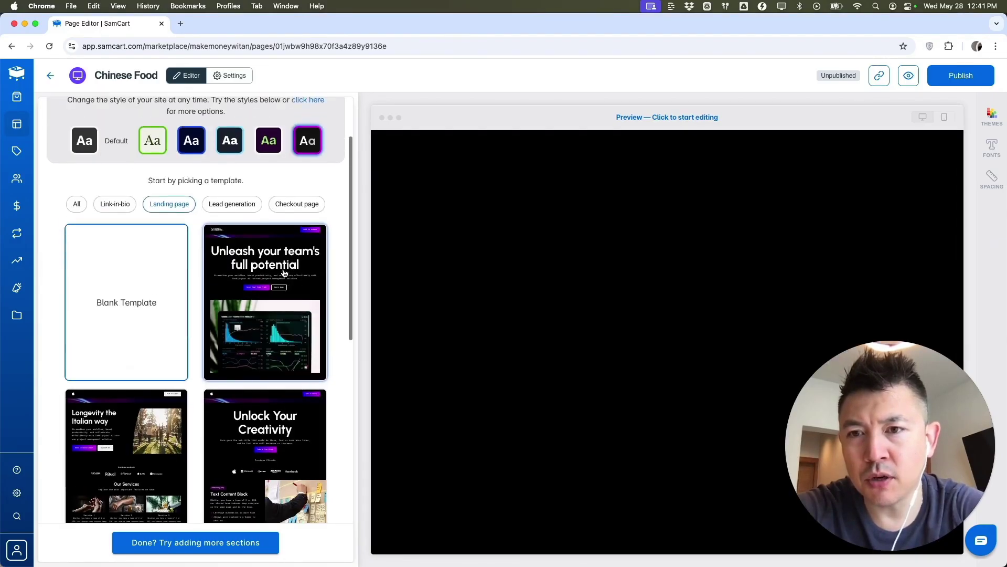
left_click(268, 147)
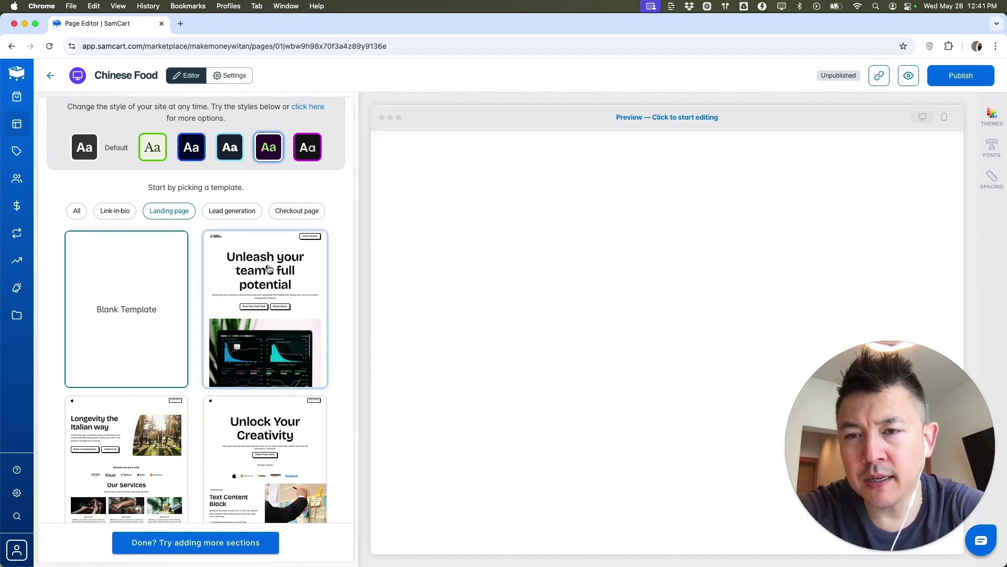
scroll(268, 270, "down", 1)
scroll(252, 250, "down", 5)
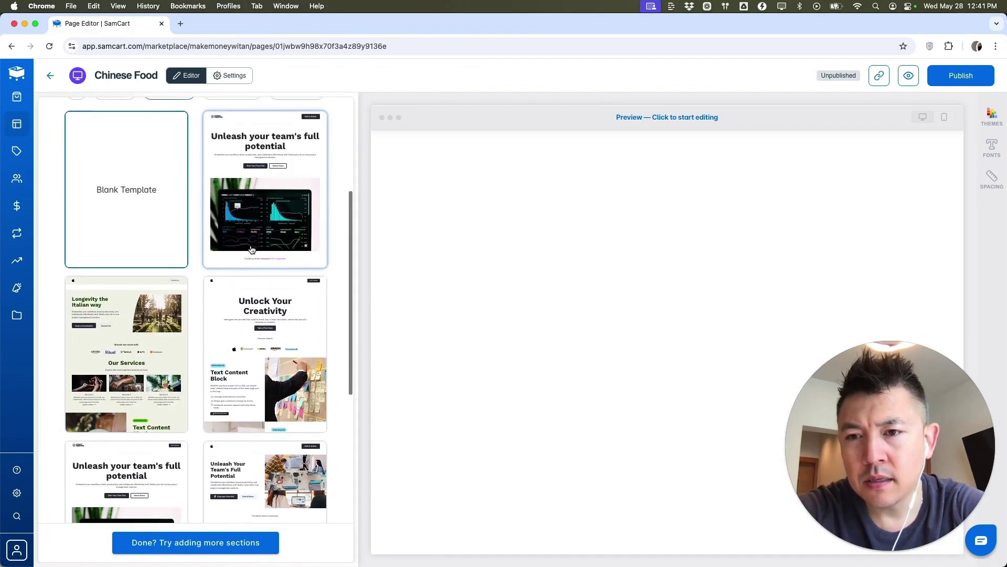
scroll(251, 249, "down", 1)
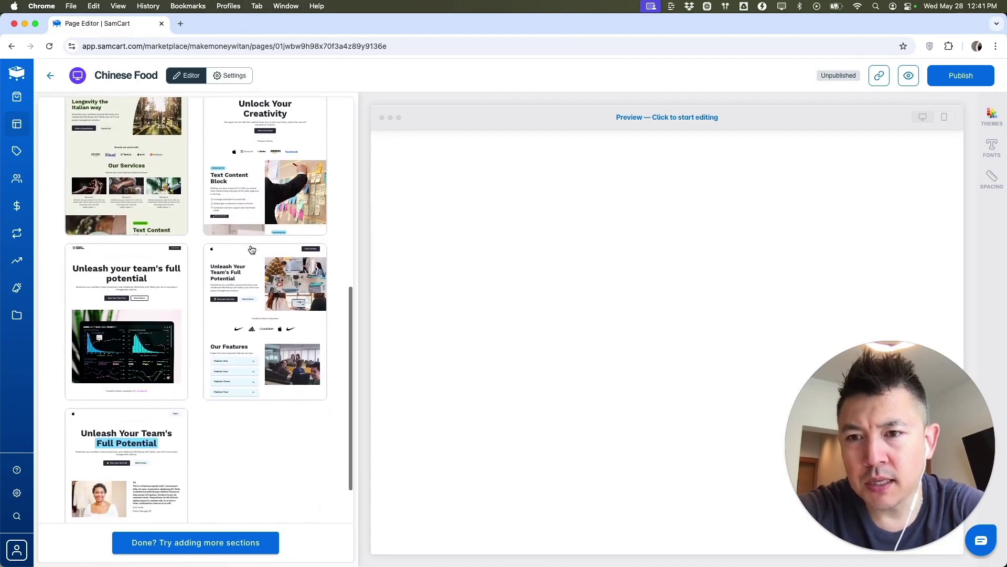
scroll(145, 339, "down", 3)
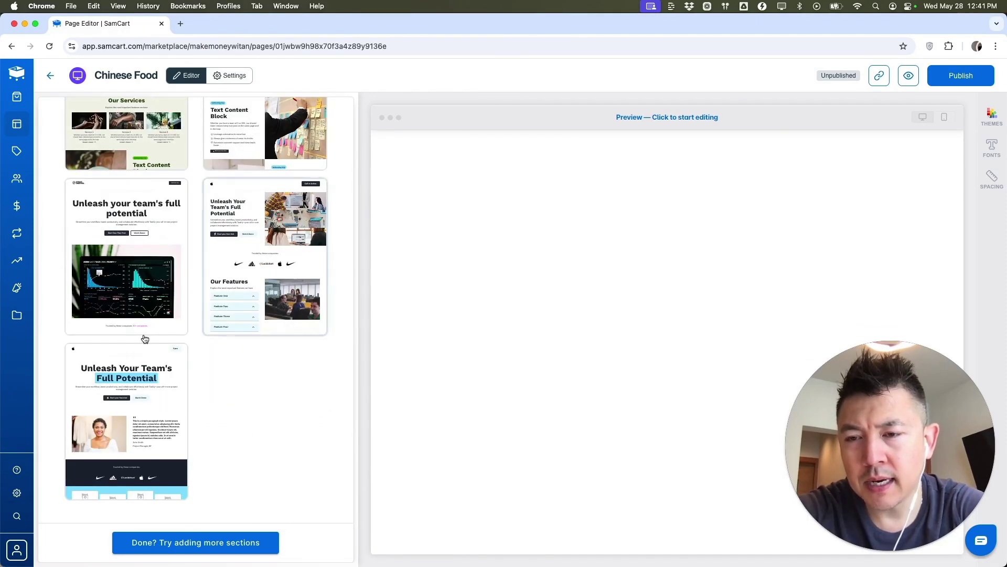
left_click(128, 401)
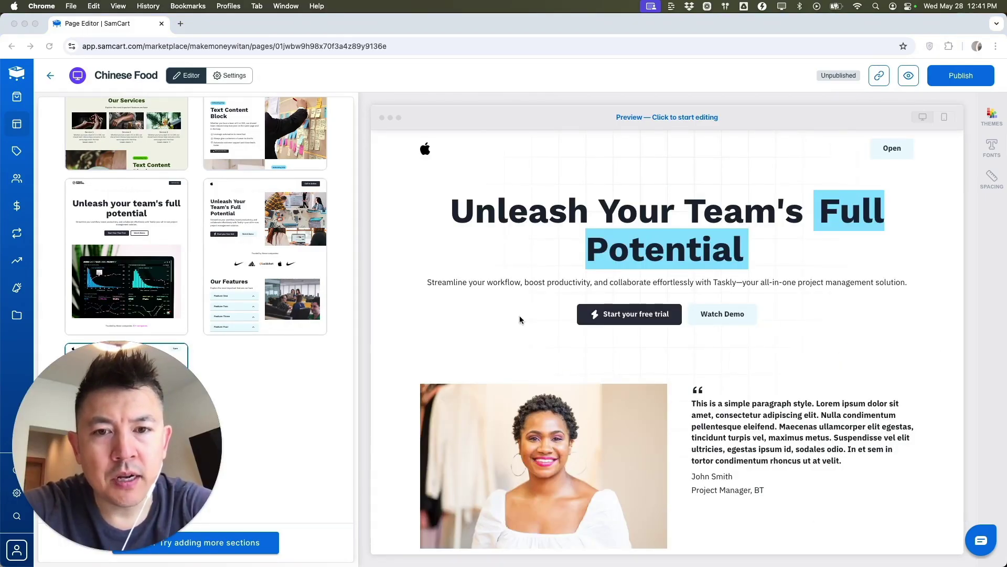
scroll(588, 421, "down", 2)
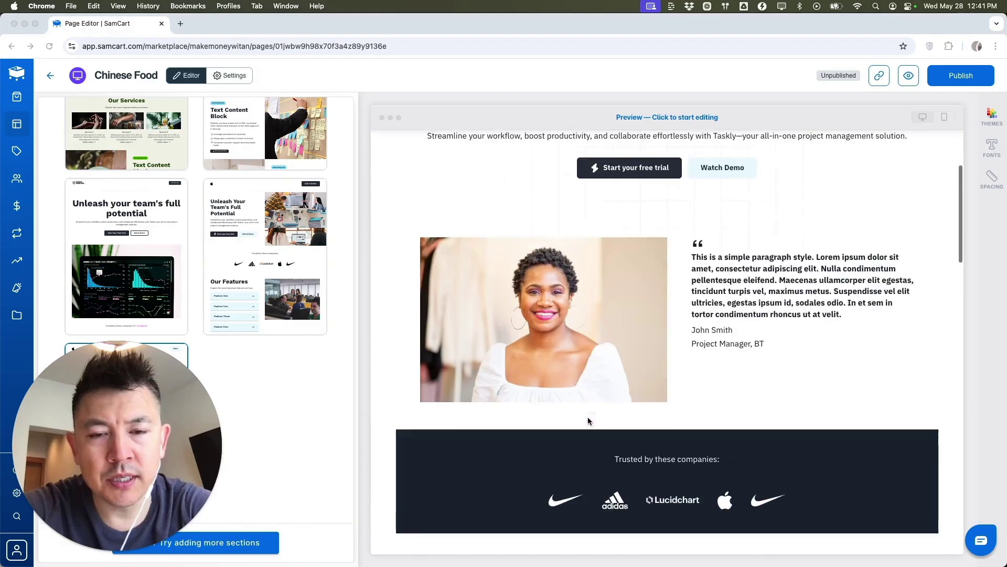
scroll(588, 421, "down", 3)
scroll(589, 421, "up", 5)
scroll(588, 421, "up", 1)
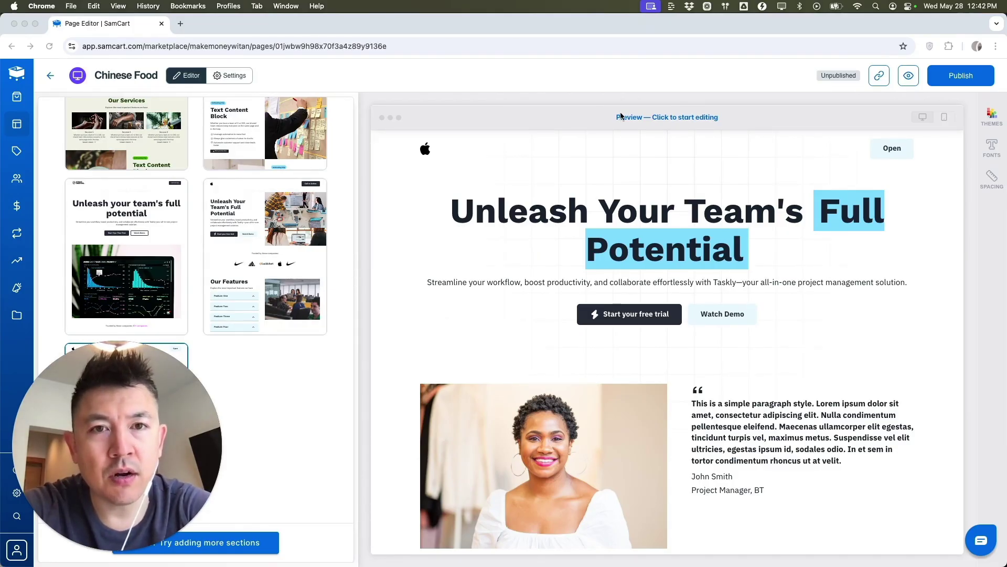
Enter section editing and open section 3, the testimonial block, for editing
left_click(692, 119)
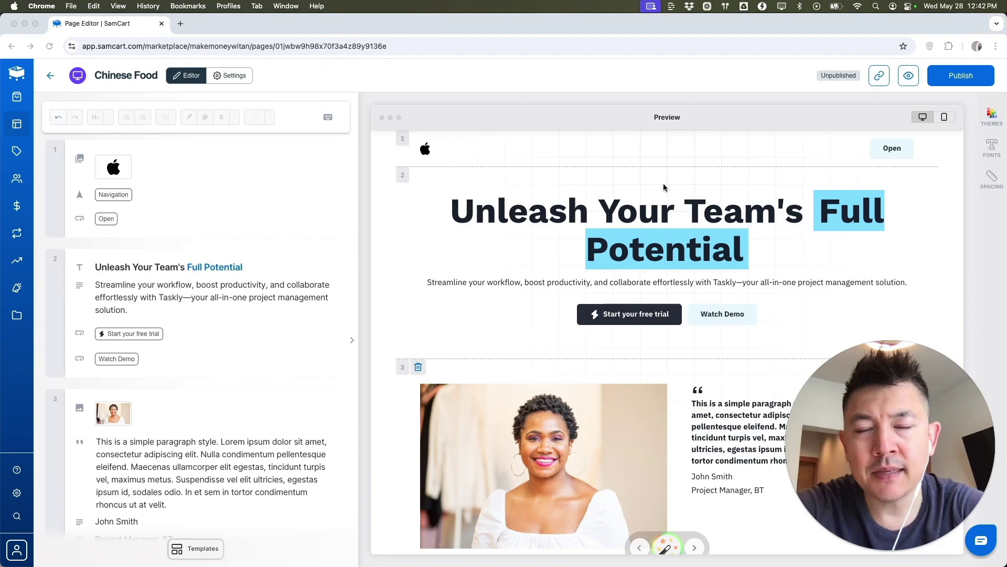
scroll(255, 329, "down", 4)
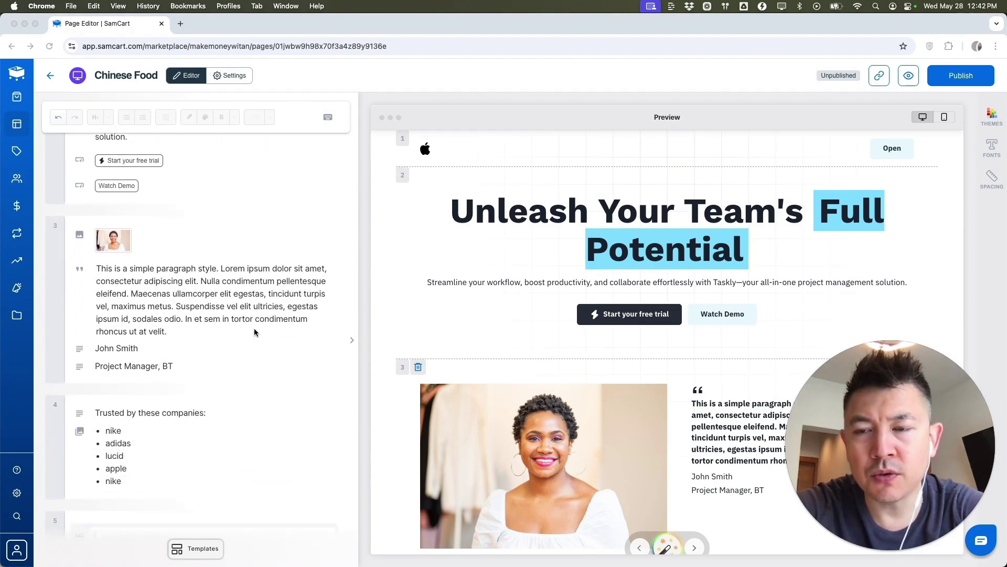
scroll(254, 328, "down", 2)
scroll(255, 329, "up", 5)
scroll(524, 379, "down", 3)
scroll(525, 378, "down", 4)
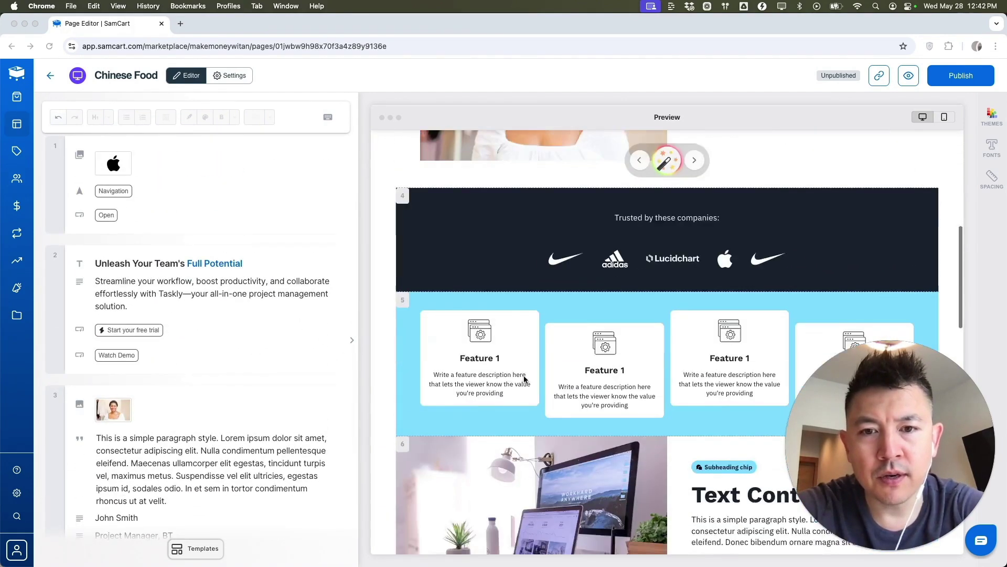
scroll(524, 379, "down", 3)
scroll(525, 379, "up", 4)
scroll(524, 379, "up", 4)
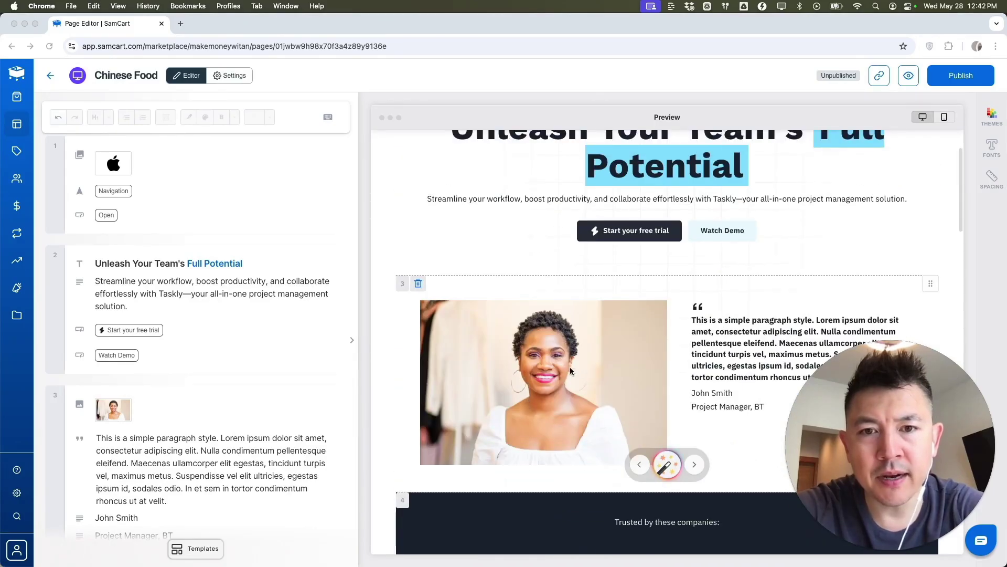
scroll(570, 367, "down", 1)
scroll(253, 302, "down", 1)
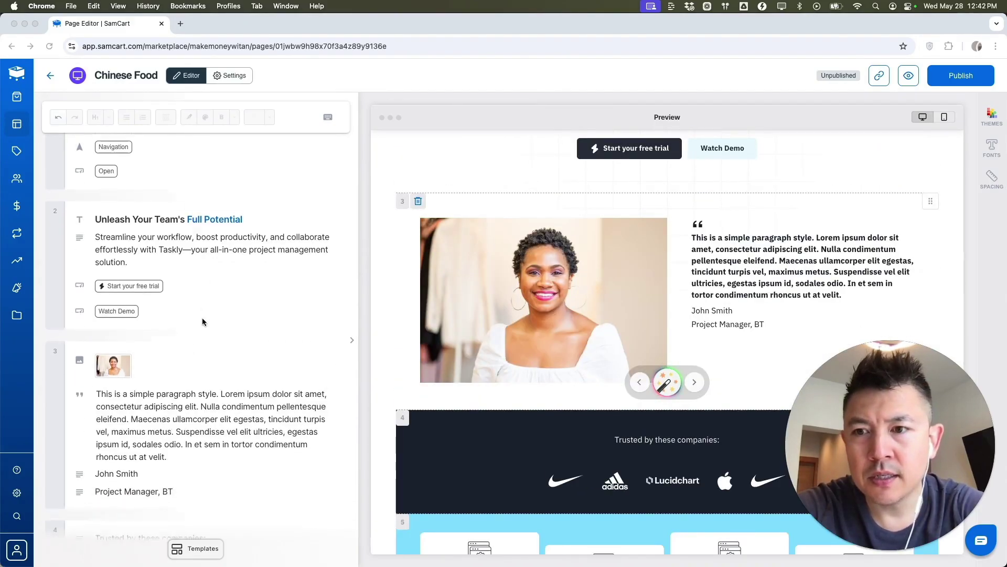
scroll(203, 321, "down", 3)
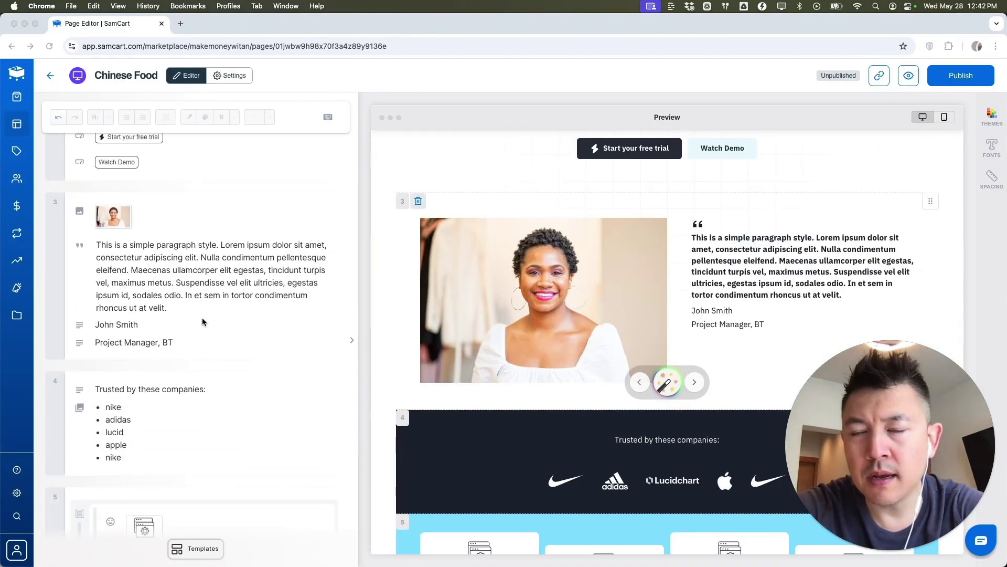
left_click(147, 263)
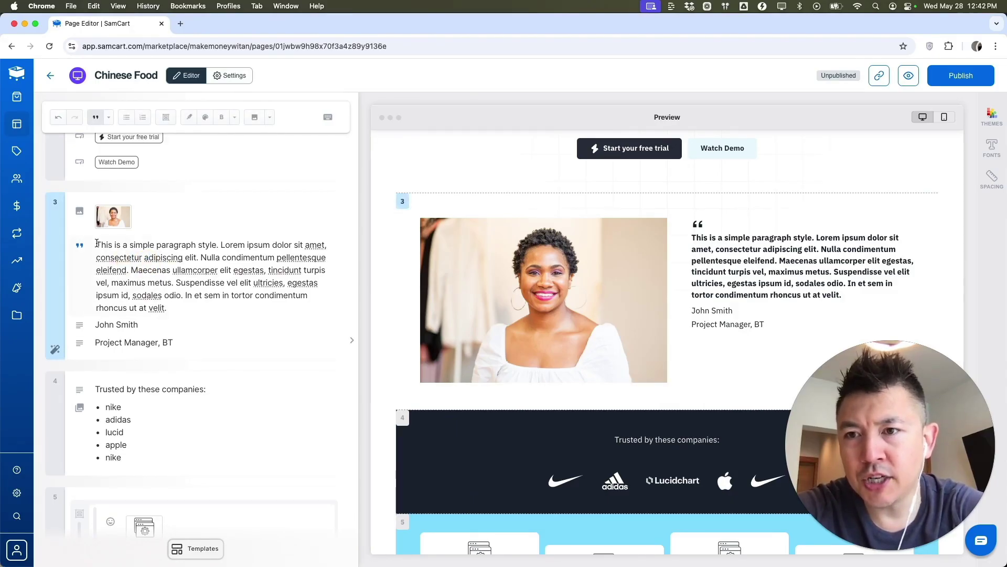
Rewrite the quote and replace John Smith, Project Manager with JENNY THOMPSON, HEAD CEO BOSS PERSON
left_click_drag(96, 243, 179, 307)
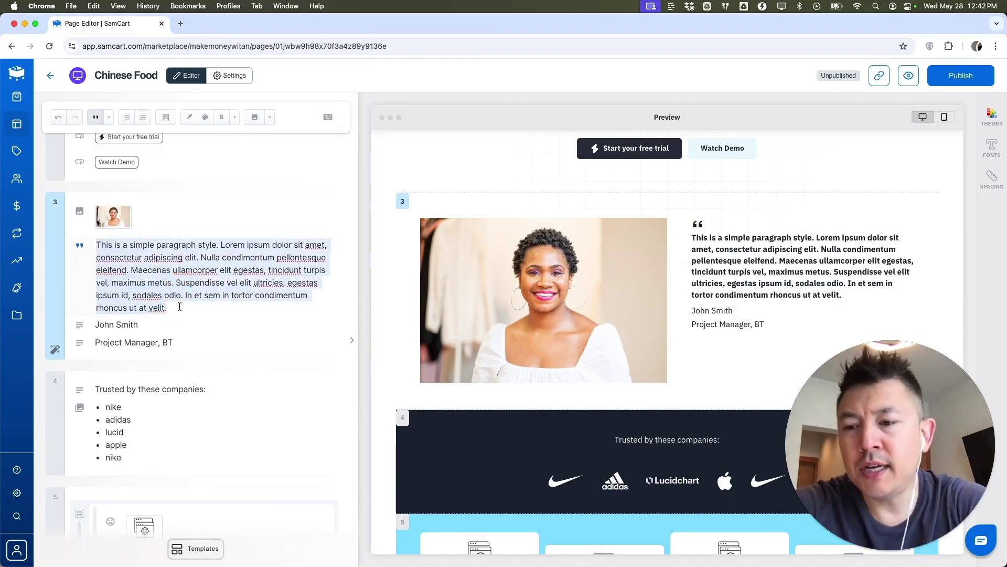
type("THIS IS NOT ABOUT HER. IT IS ABOUT YOU")
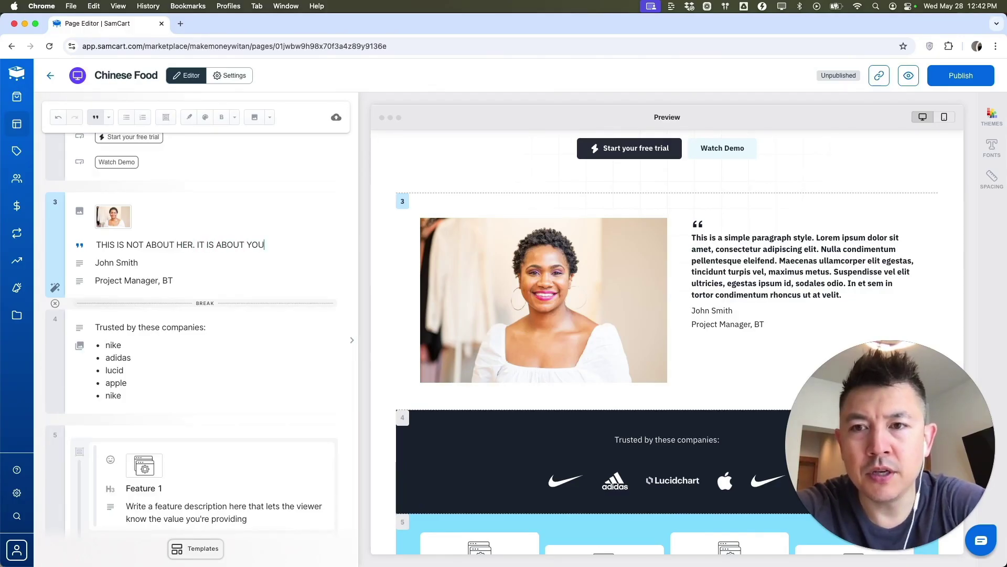
type("!")
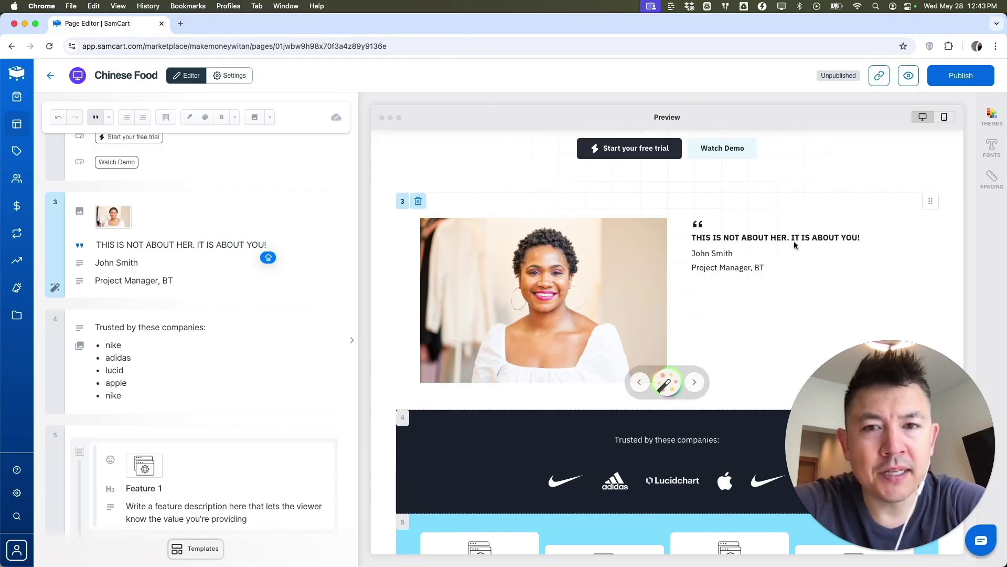
left_click(133, 263)
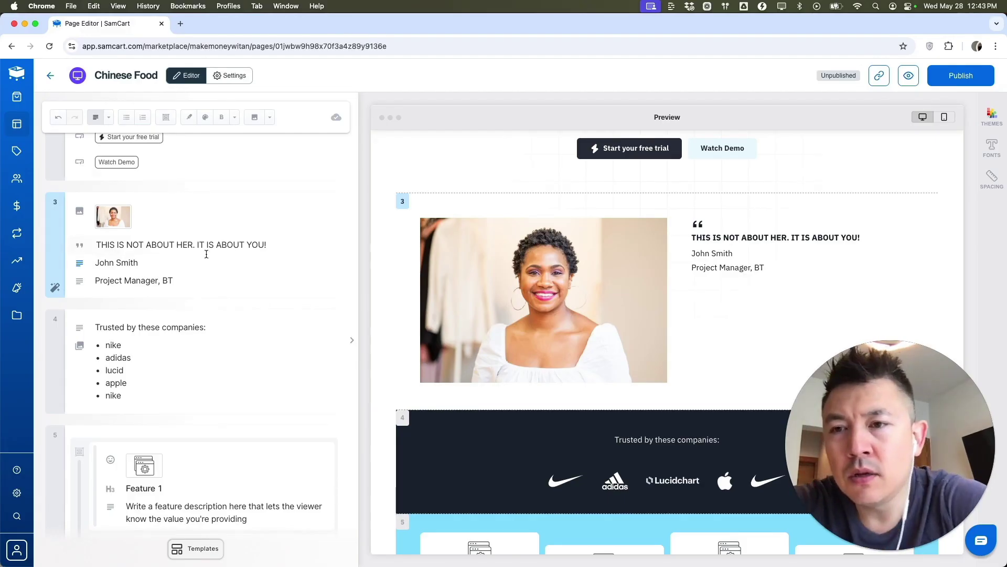
left_click(140, 264)
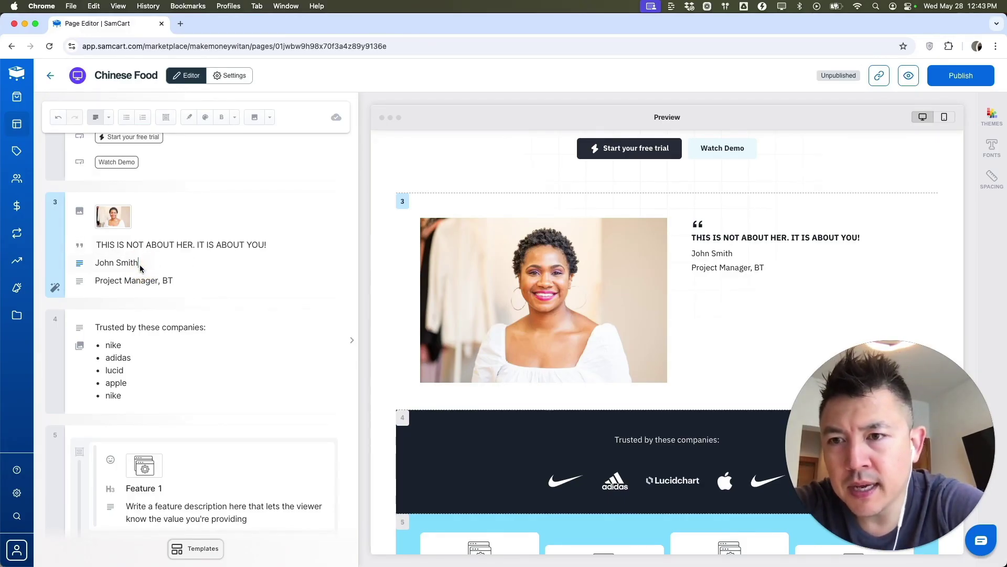
key("BackSpace")
key("BackSpace")
key("BackSpace")
key("BackSpace")
key("BackSpace")
key("BackSpace")
key("BackSpace")
key("BackSpace")
key("BackSpace")
type("EN")
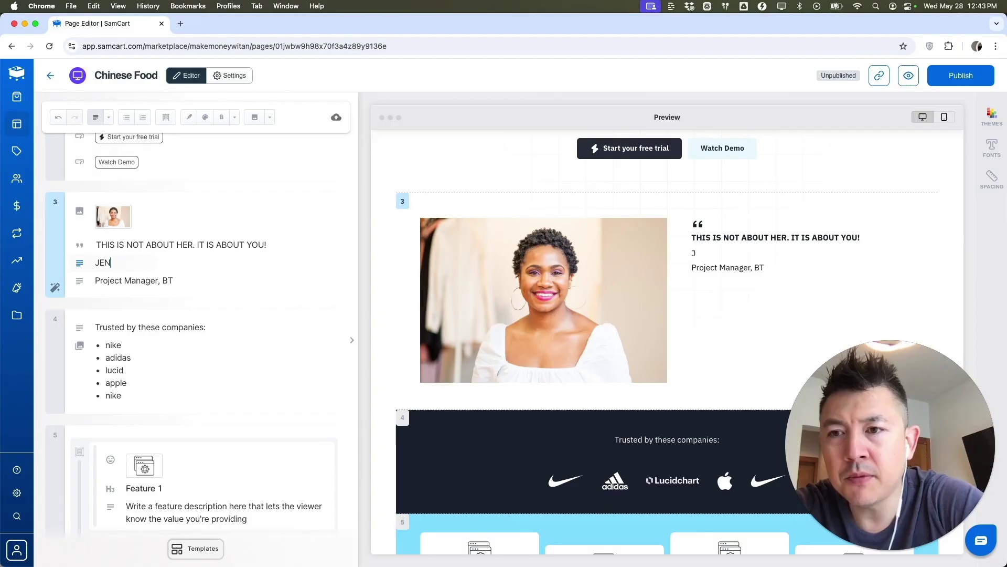
type("NY THOMPSON")
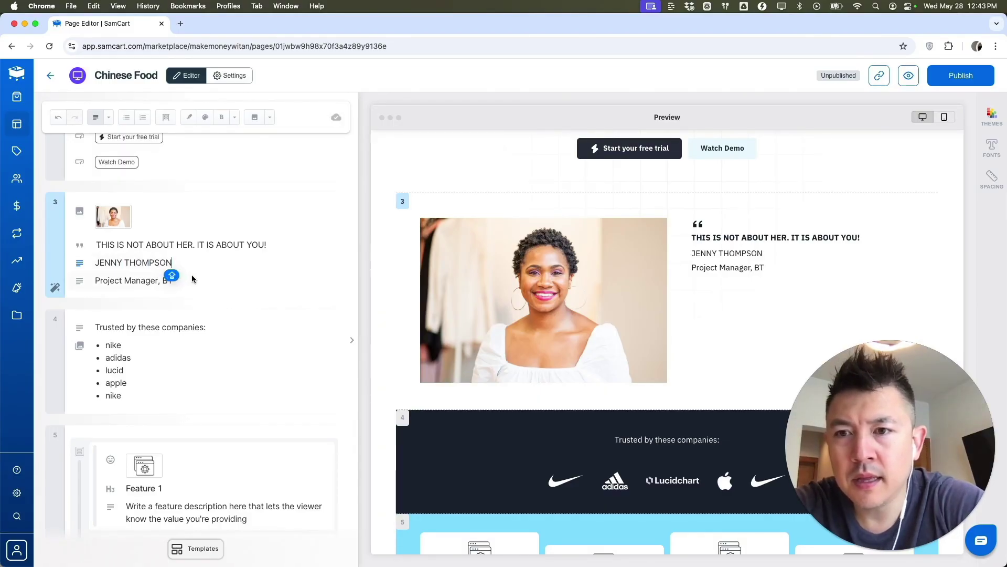
left_click(189, 279)
key("BackSpace")
key("super+a")
type("HEAD")
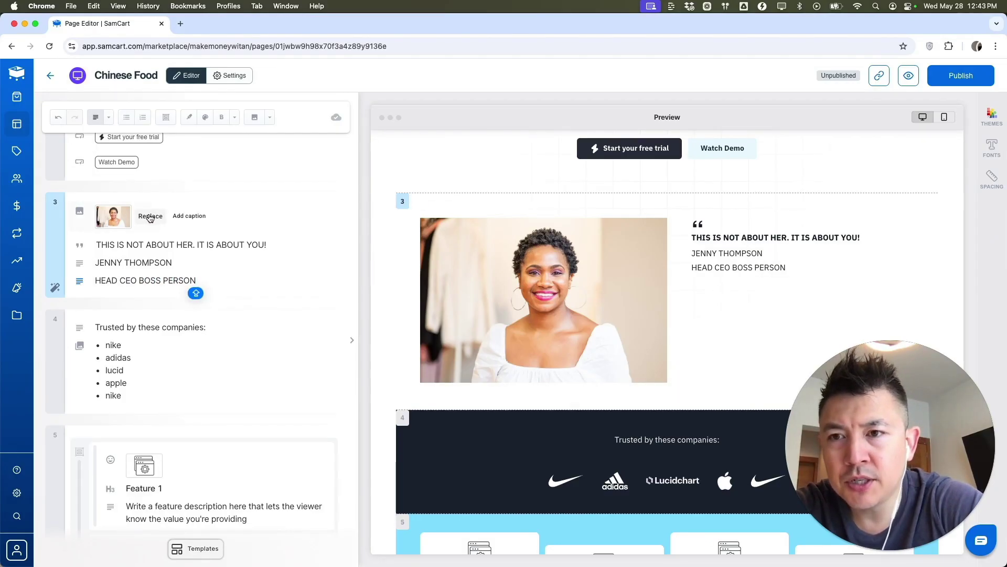
Replace the testimonial portrait with the taco photo
left_click(150, 216)
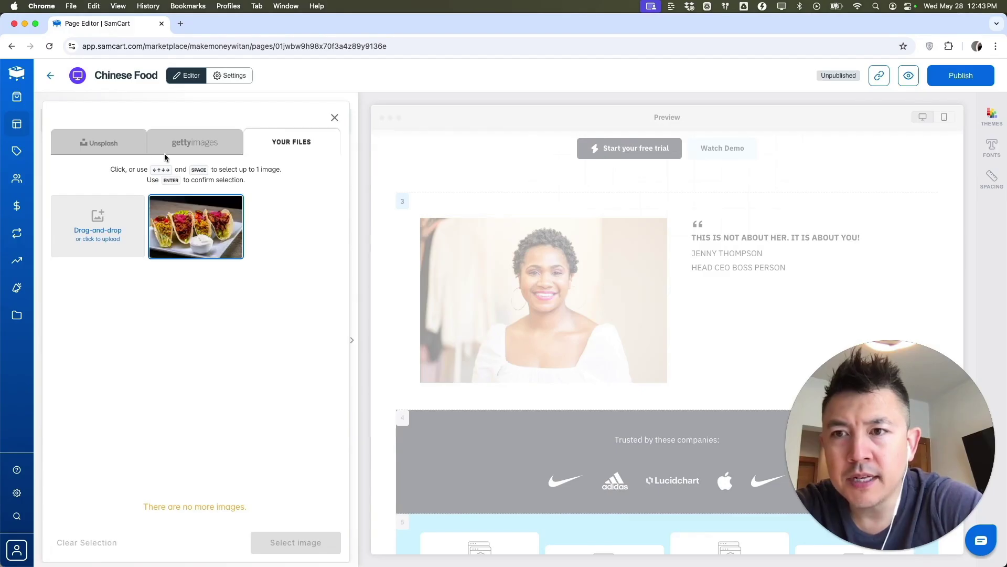
left_click(201, 246)
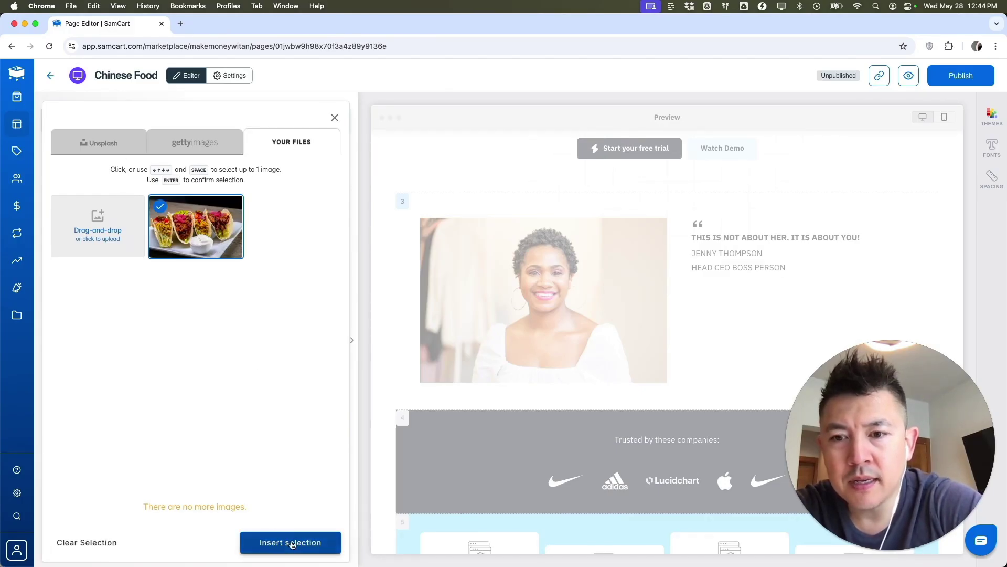
left_click(291, 542)
mouse_move(492, 265)
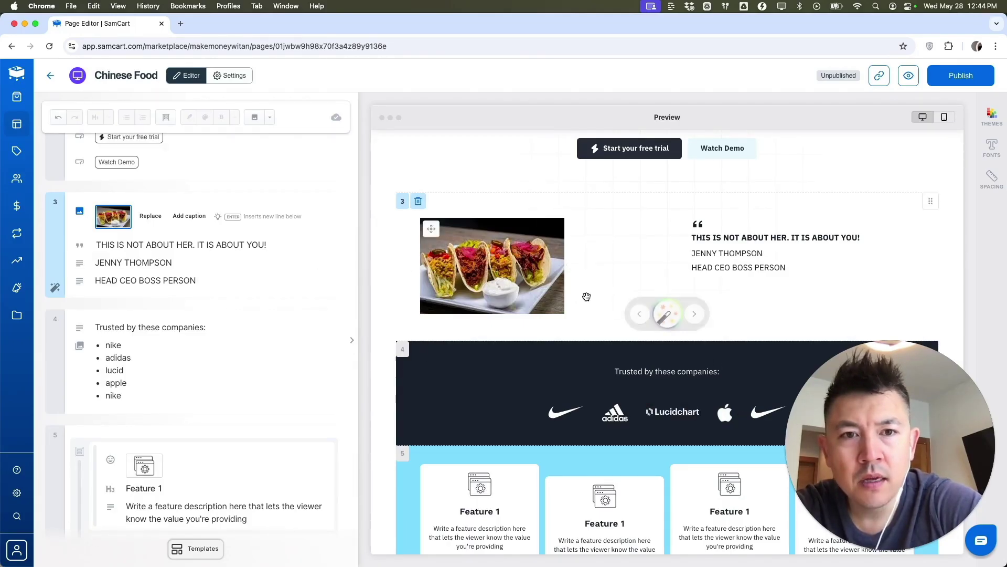
Delete the HEAD CEO BOSS PERSON title line, leaving the quote and Jenny Thompson's name
left_click(213, 265)
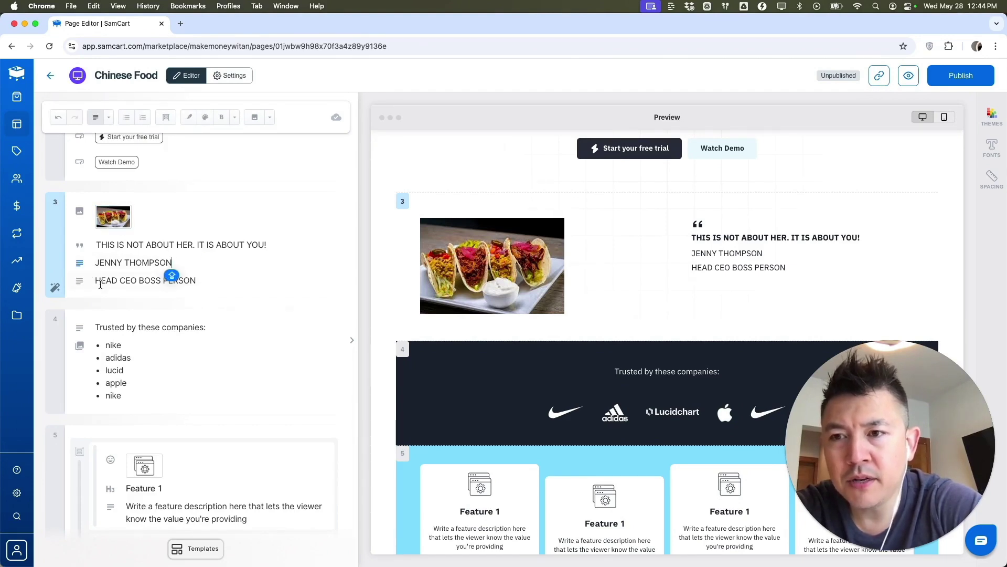
left_click(78, 281)
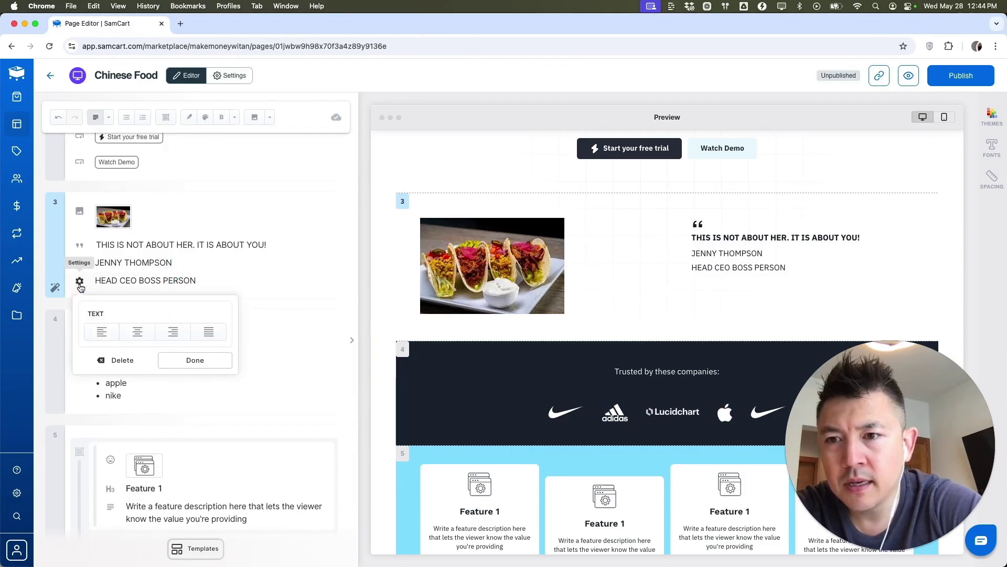
left_click(121, 360)
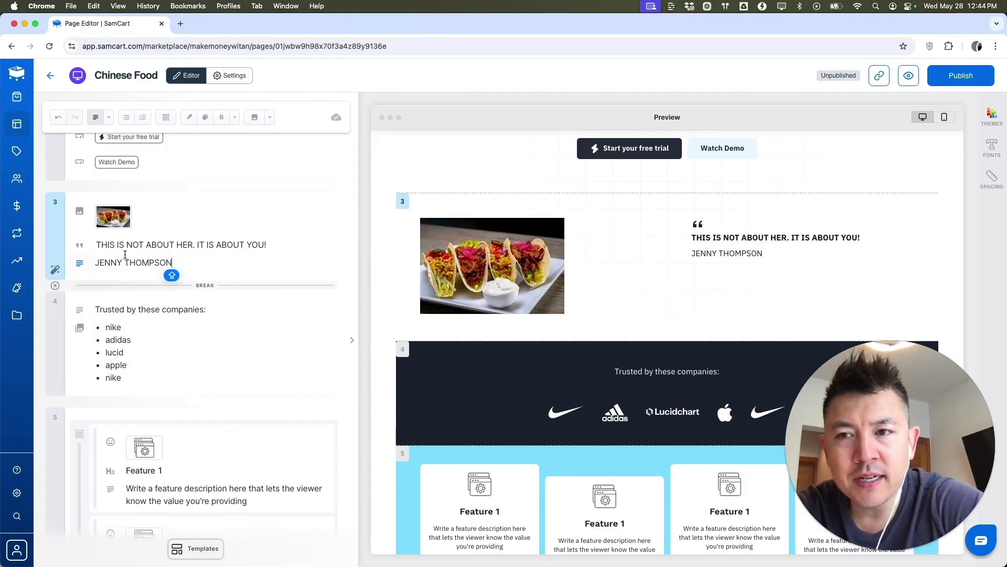
left_click(266, 228)
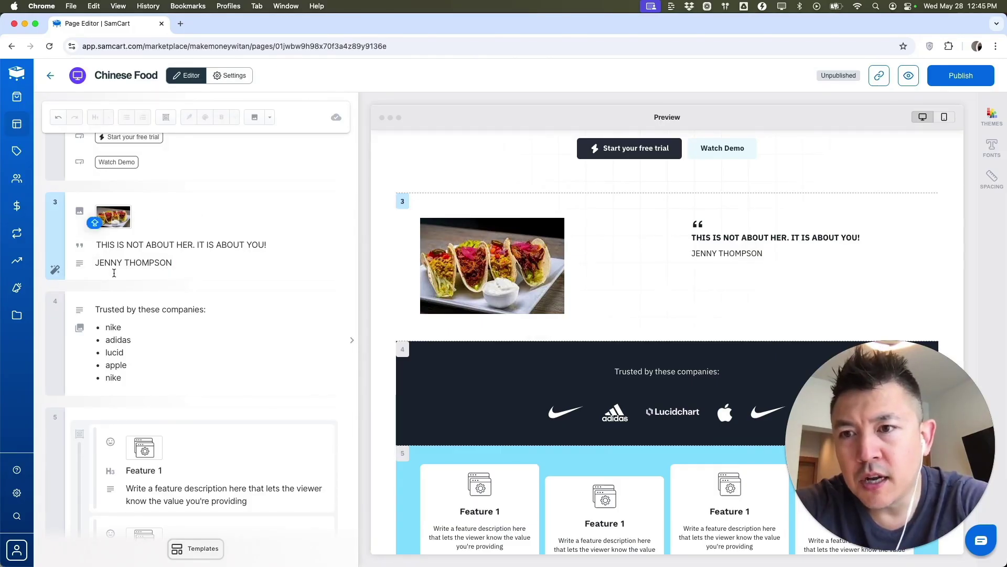
left_click(114, 272)
key("Return")
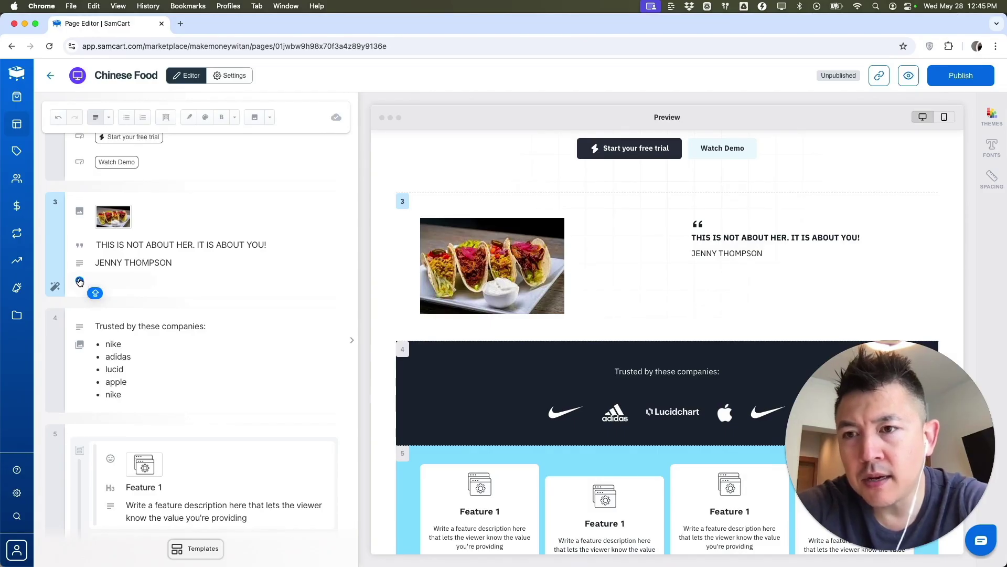
left_click(80, 281)
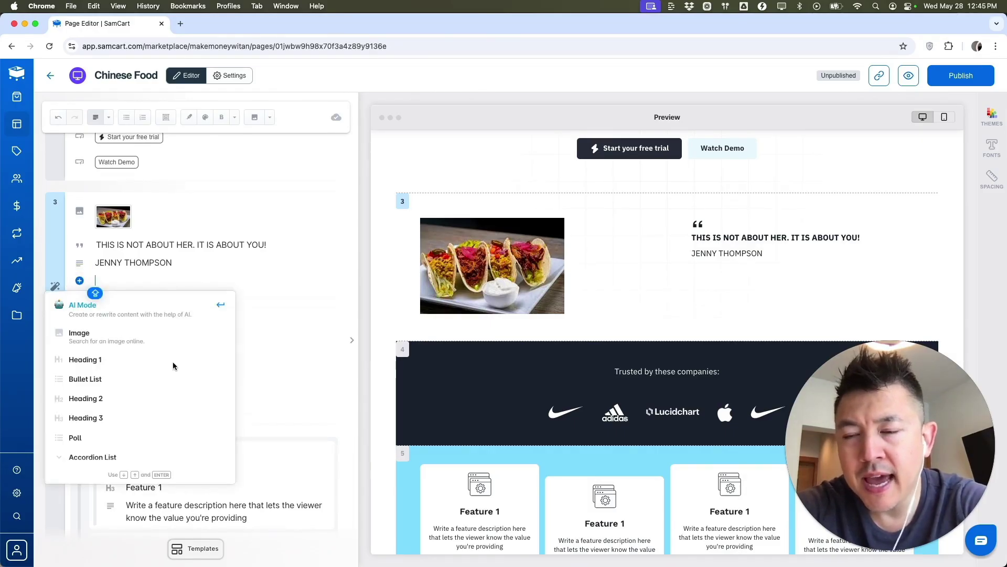
scroll(173, 361, "down", 2)
scroll(172, 361, "down", 1)
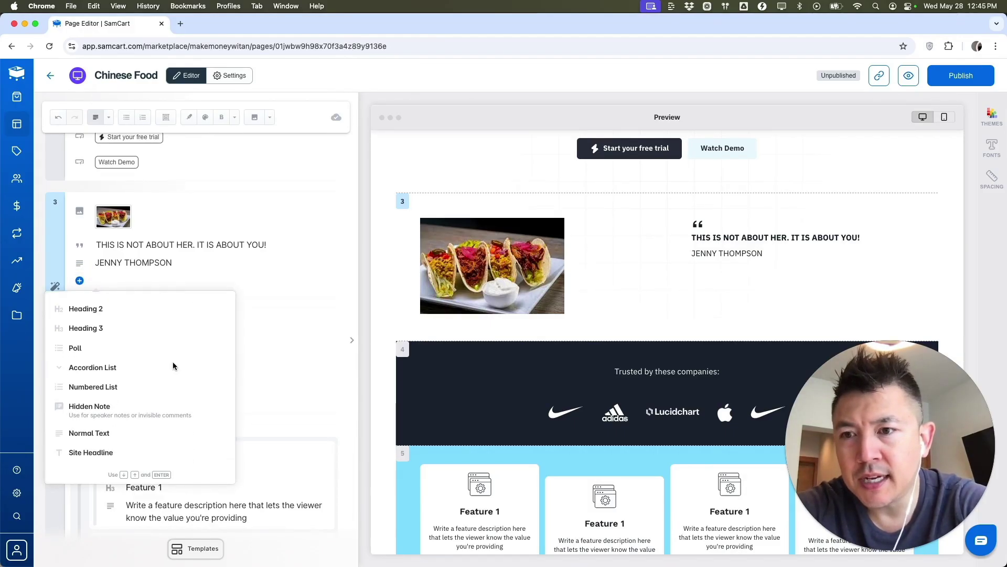
scroll(173, 364, "down", 1)
scroll(173, 362, "down", 3)
scroll(173, 363, "down", 3)
scroll(172, 364, "down", 1)
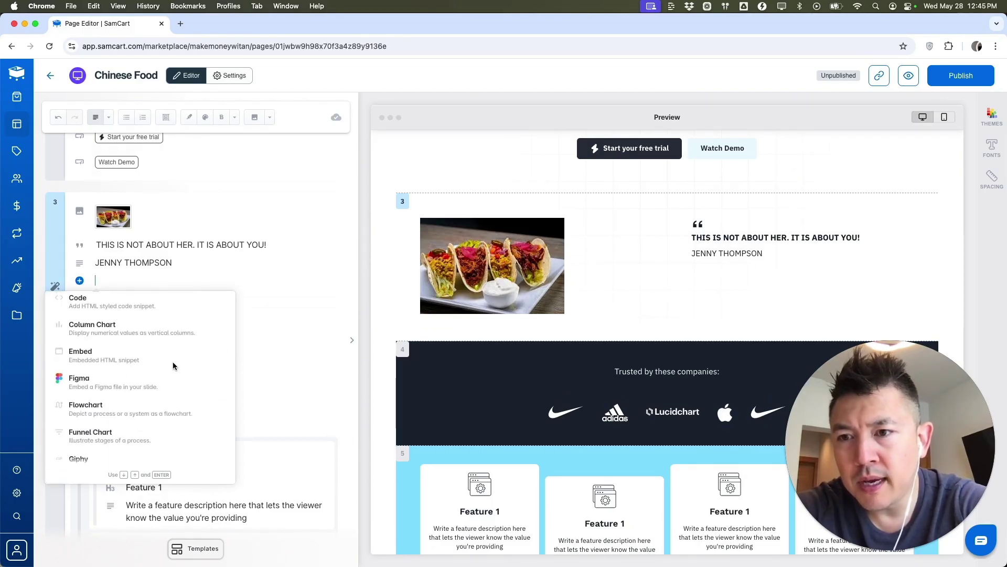
scroll(172, 364, "down", 3)
scroll(172, 364, "down", 4)
scroll(144, 360, "down", 2)
scroll(144, 359, "down", 1)
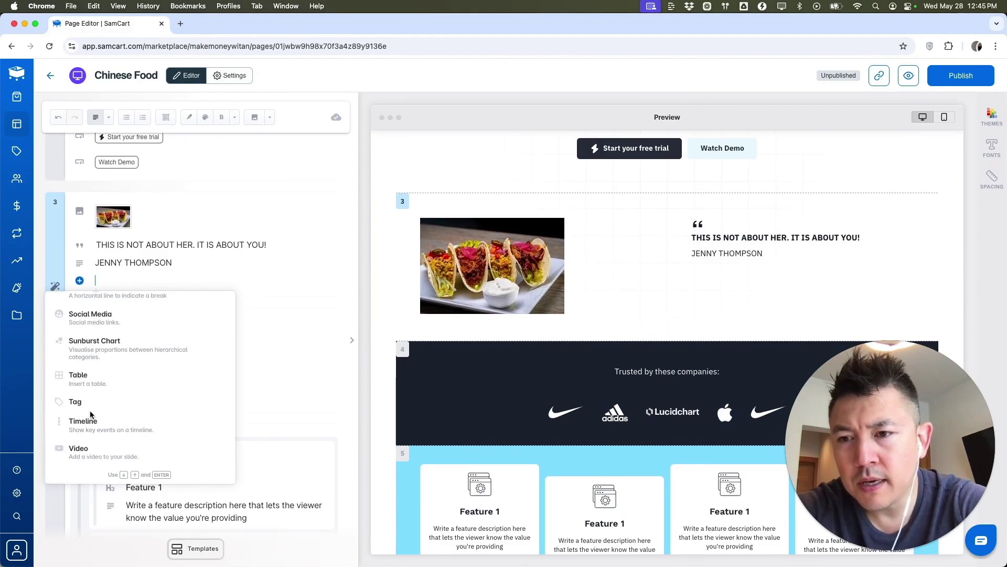
left_click(103, 455)
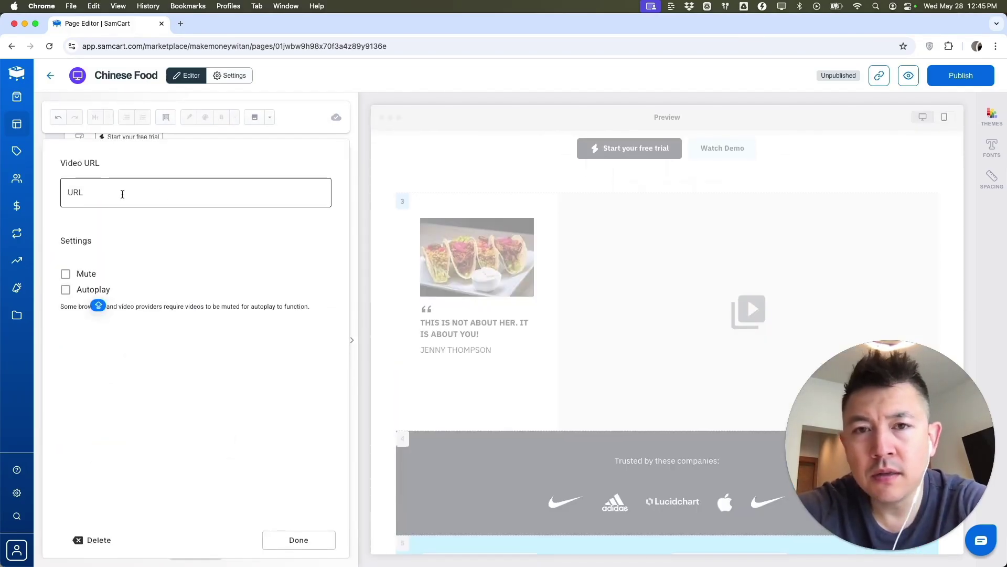
Paste the YouTube channel link into the Video URL field, which is rejected as invalid
left_click(121, 194)
left_click(90, 193)
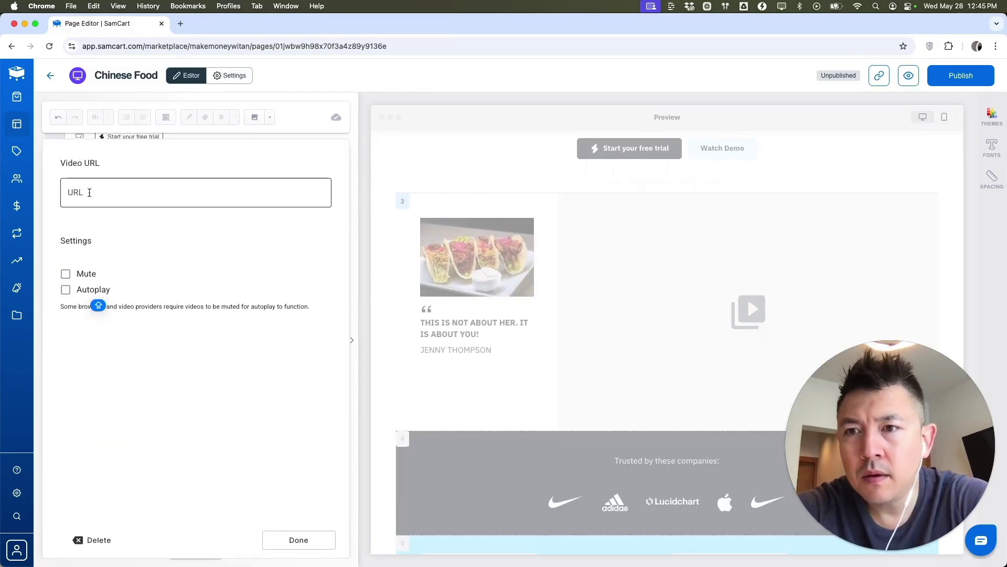
type("https://www.youtube.com/@makemoneyanthony")
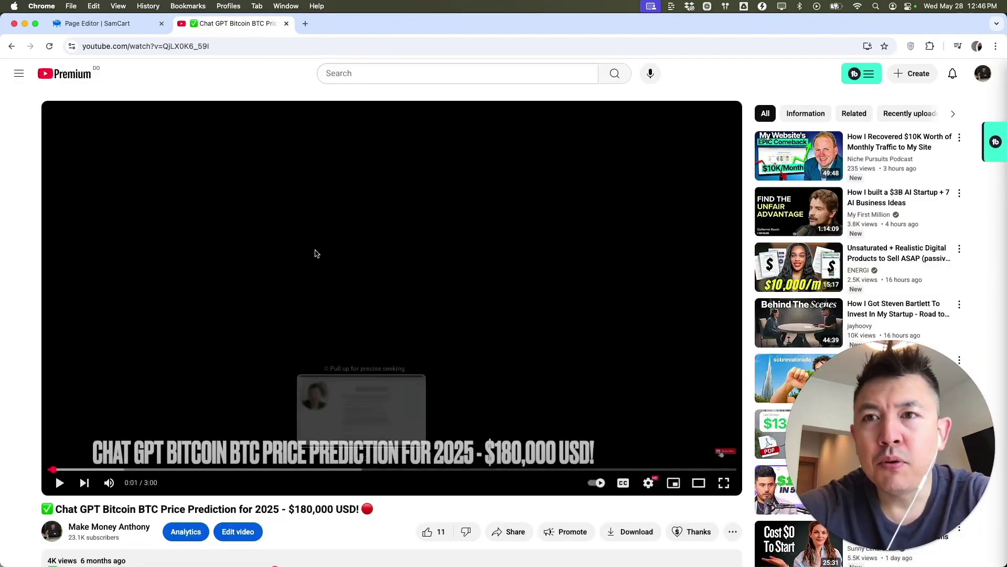
scroll(505, 339, "down", 3)
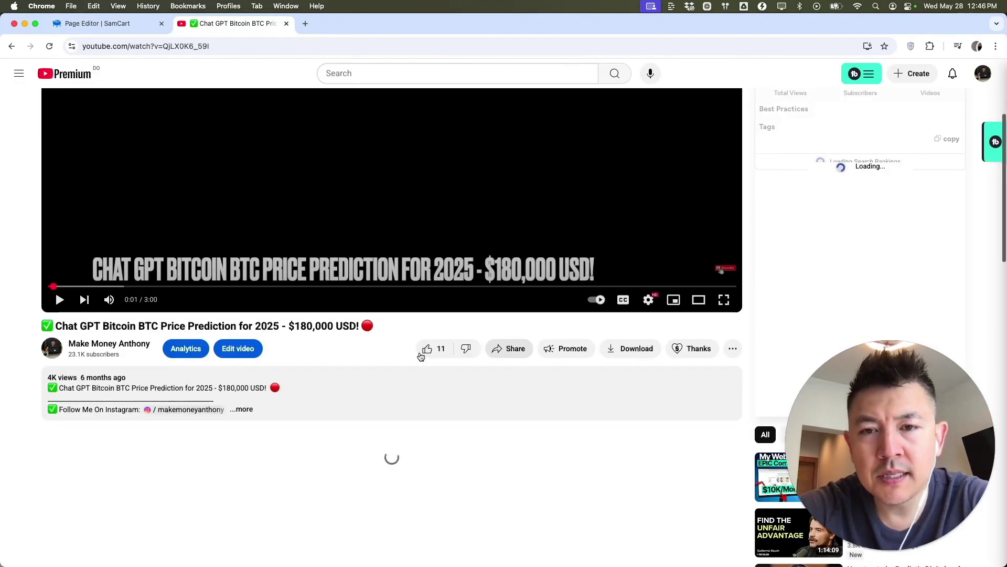
scroll(383, 340, "up", 2)
scroll(383, 344, "up", 1)
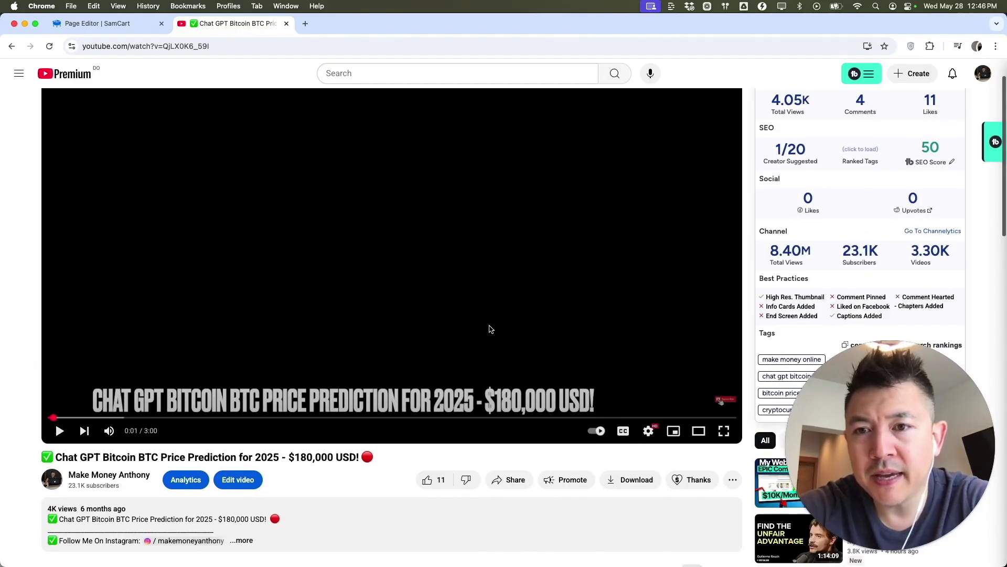
Copy the youtu.be share link for the Bitcoin prediction video and return to SamCart
left_click(510, 479)
left_click(593, 368)
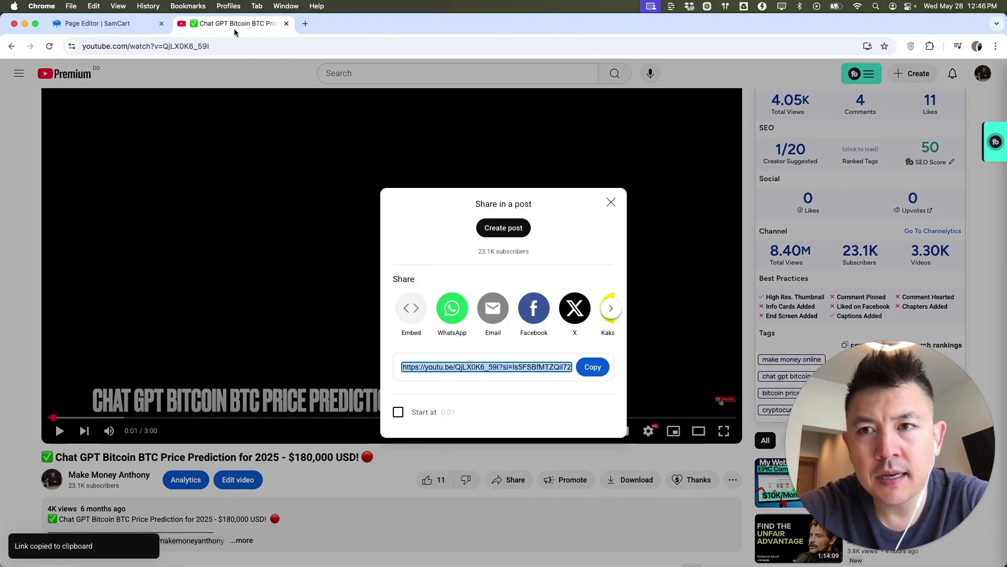
left_click(143, 24)
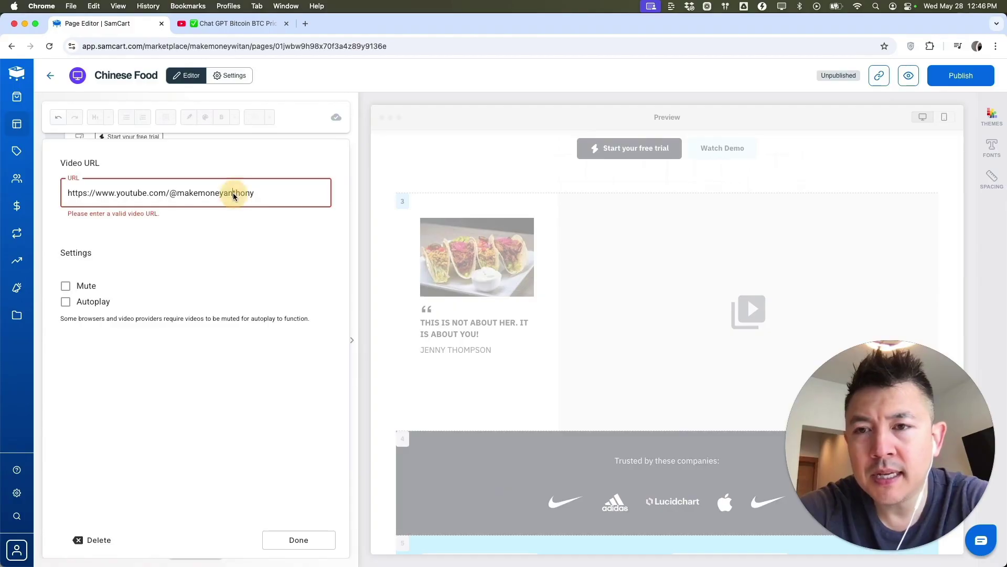
Replace the invalid address with the youtu.be link so the video thumbnail embeds in the testimonial
key("super+a")
key("super+v")
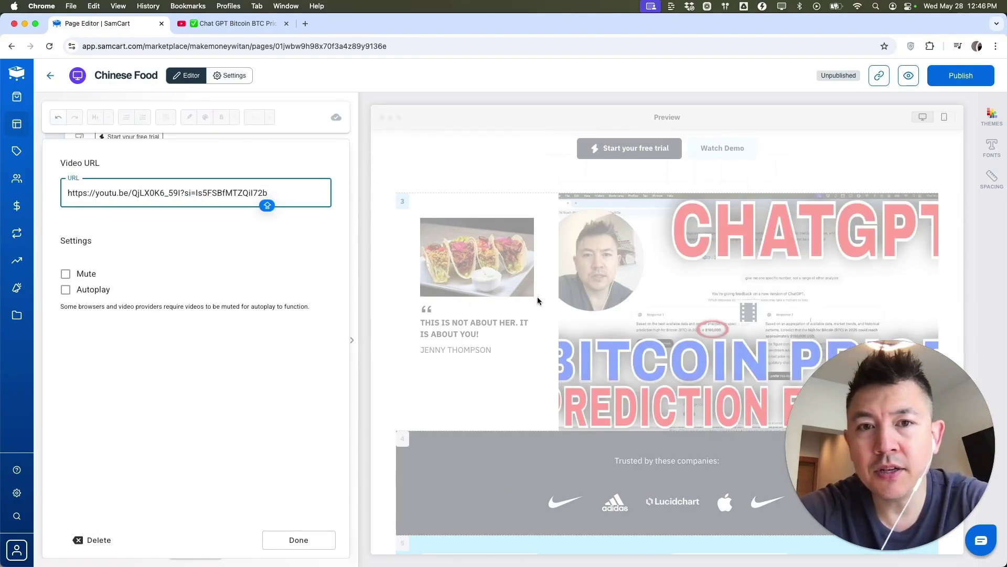
left_click(67, 290)
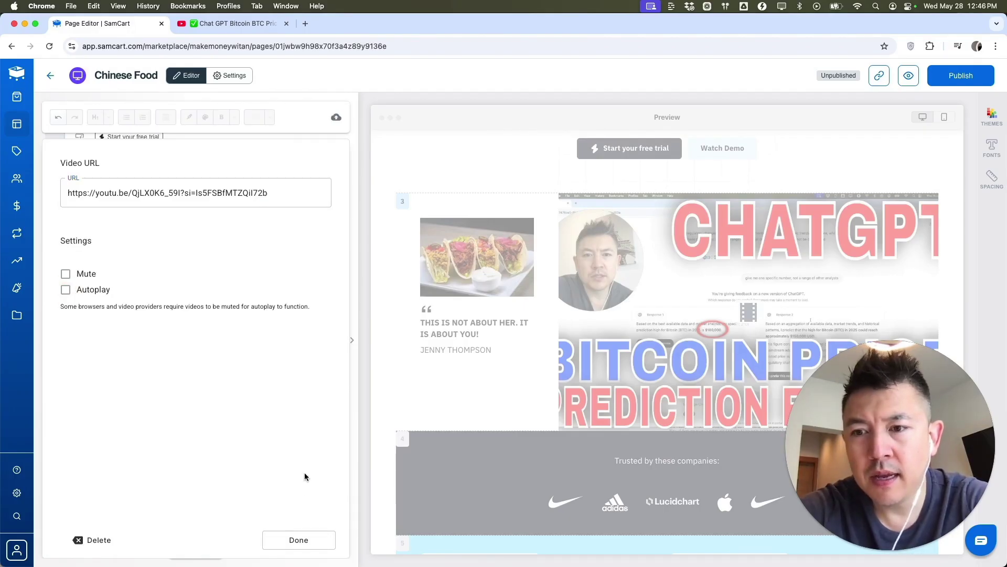
left_click(292, 541)
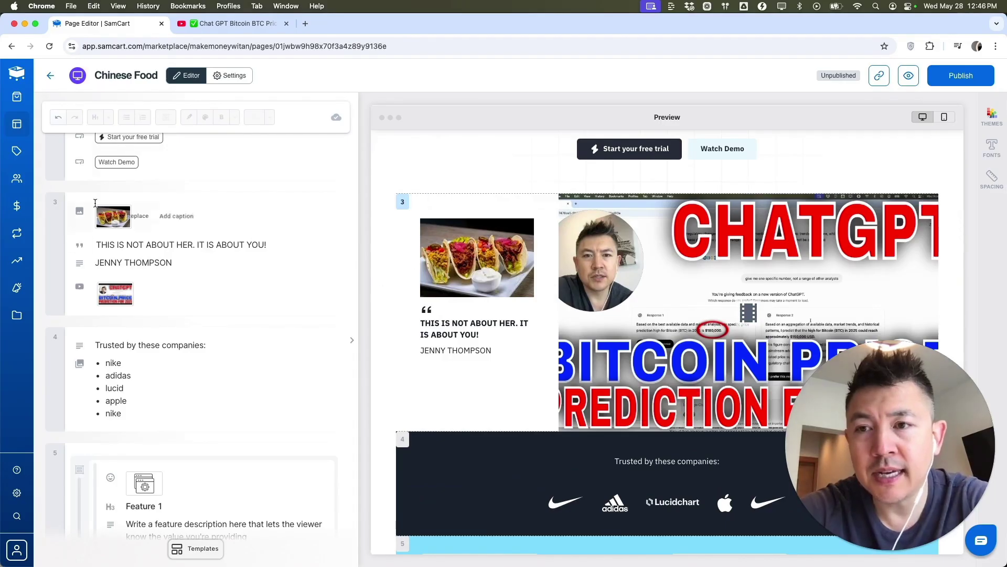
scroll(259, 290, "up", 5)
scroll(558, 321, "up", 1)
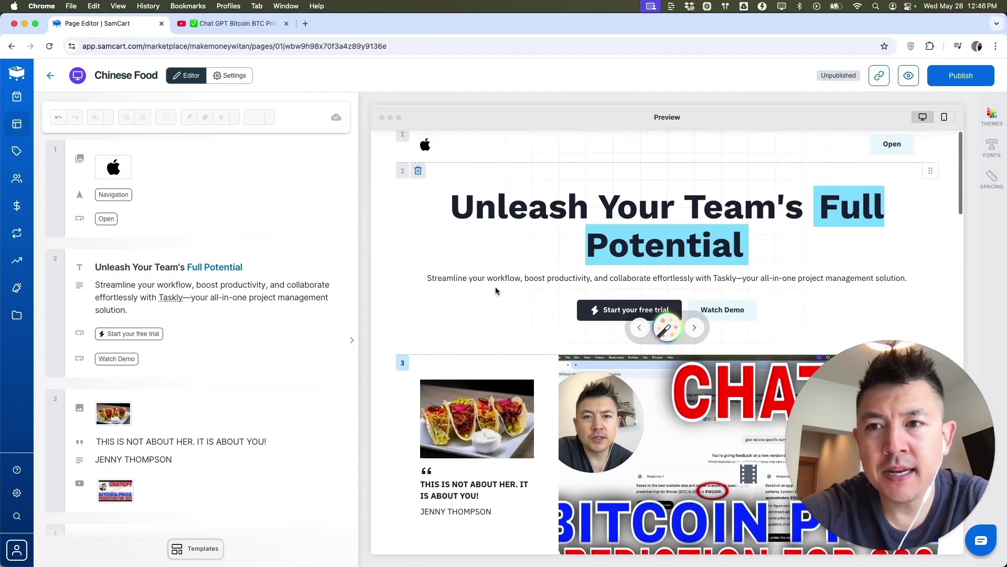
Replace the 'Unleash Your Team's Full Potential' headline with ANTHONY IS THE COOLEST GUY EVER
left_click(146, 277)
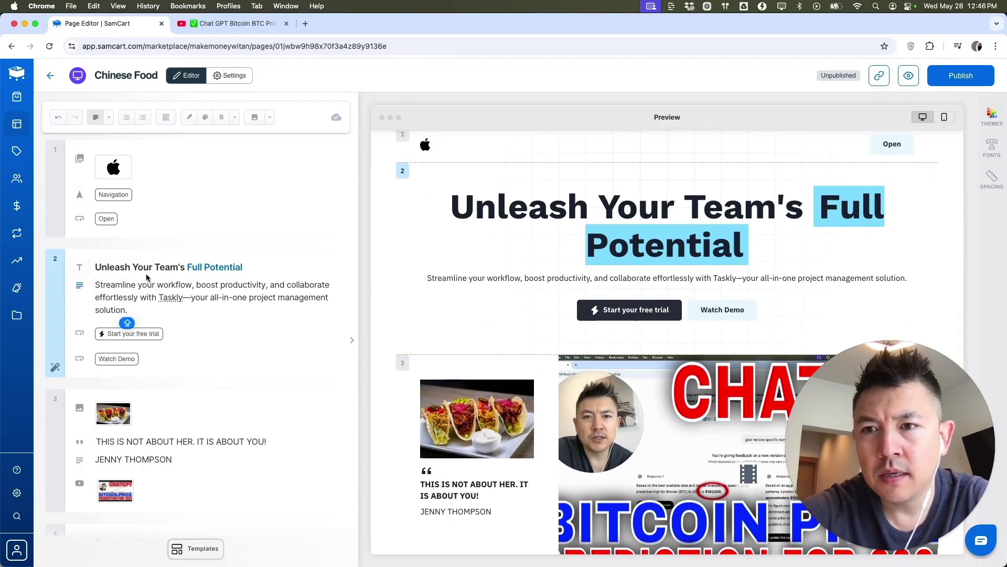
left_click(142, 268)
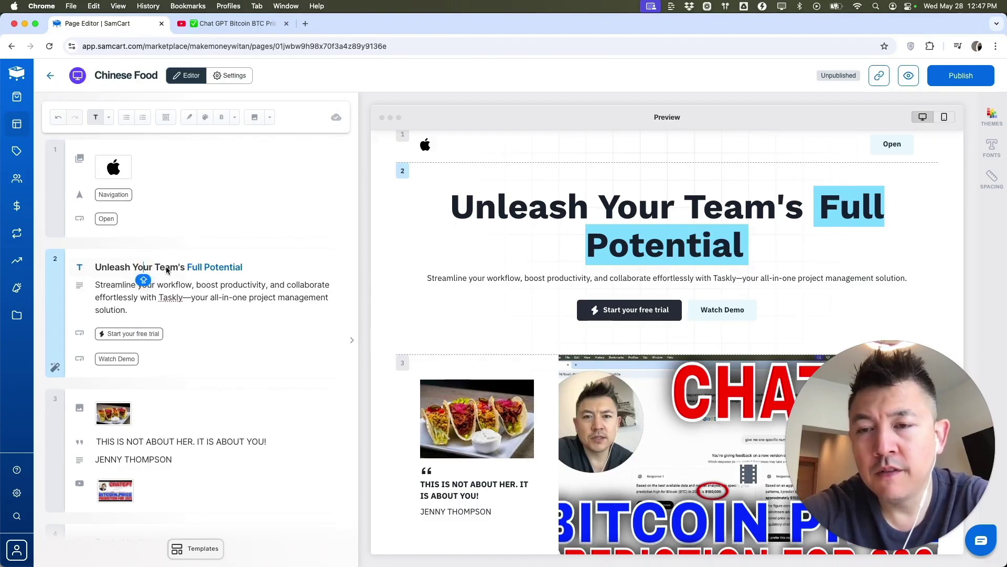
left_click(243, 270)
key("BackSpace")
key("BackSpace")
key("BackSpace")
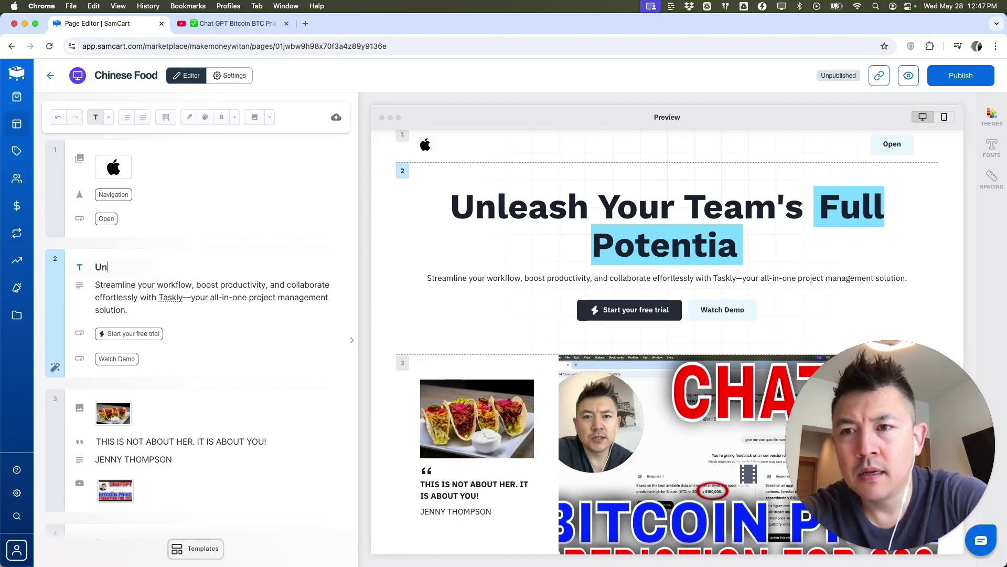
type("ANTHON")
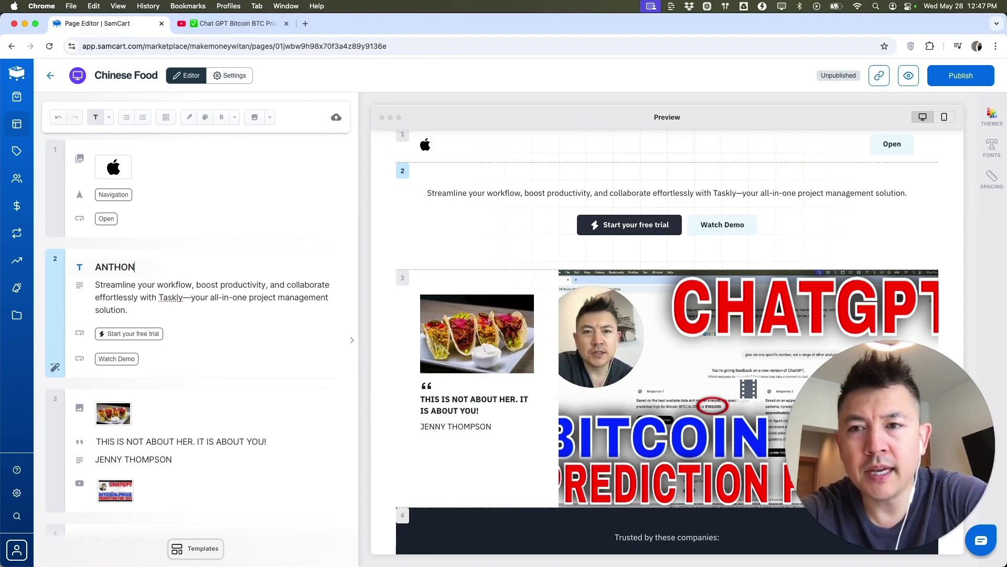
type("Y IS THE COOLEST GUY")
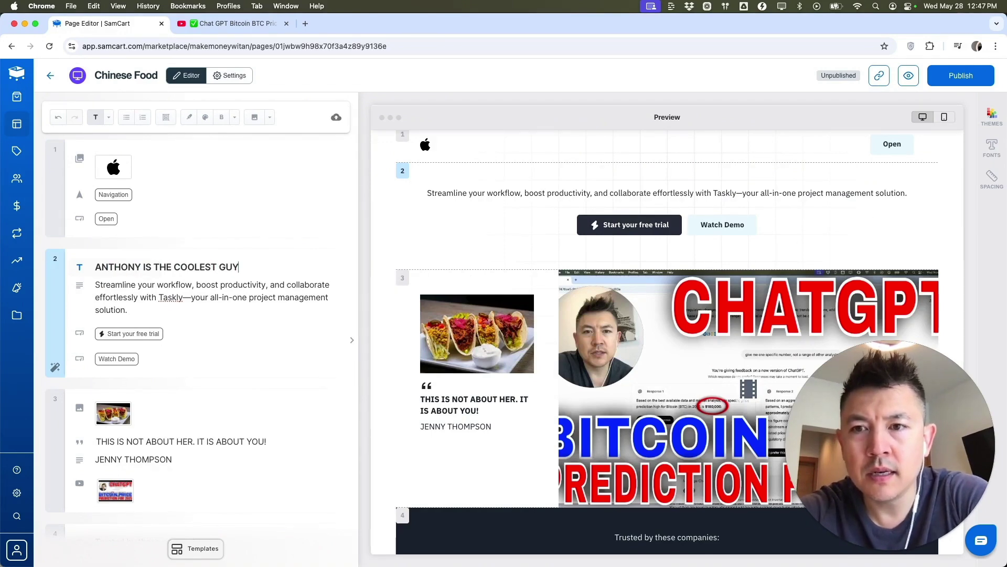
type(" EVER")
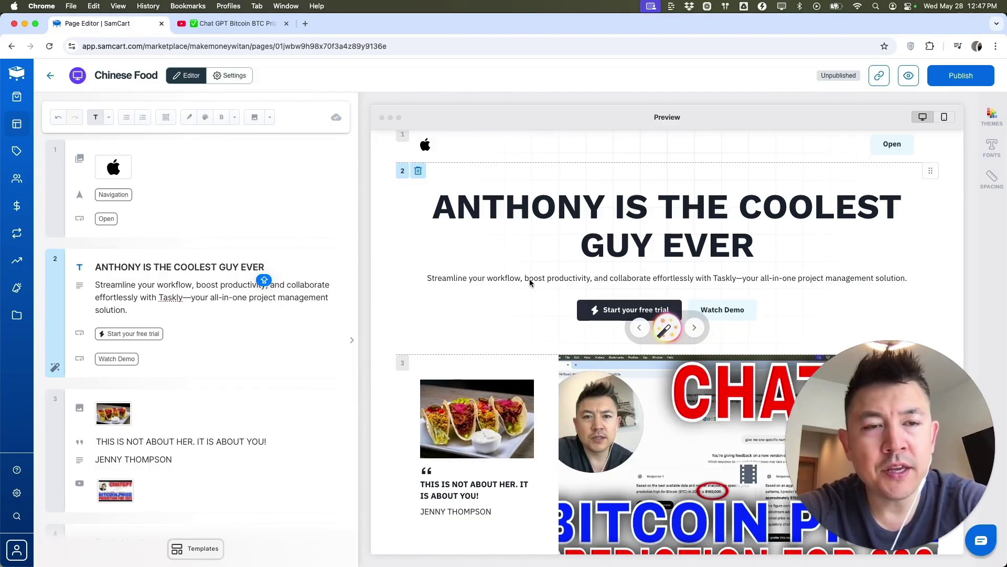
left_click(235, 77)
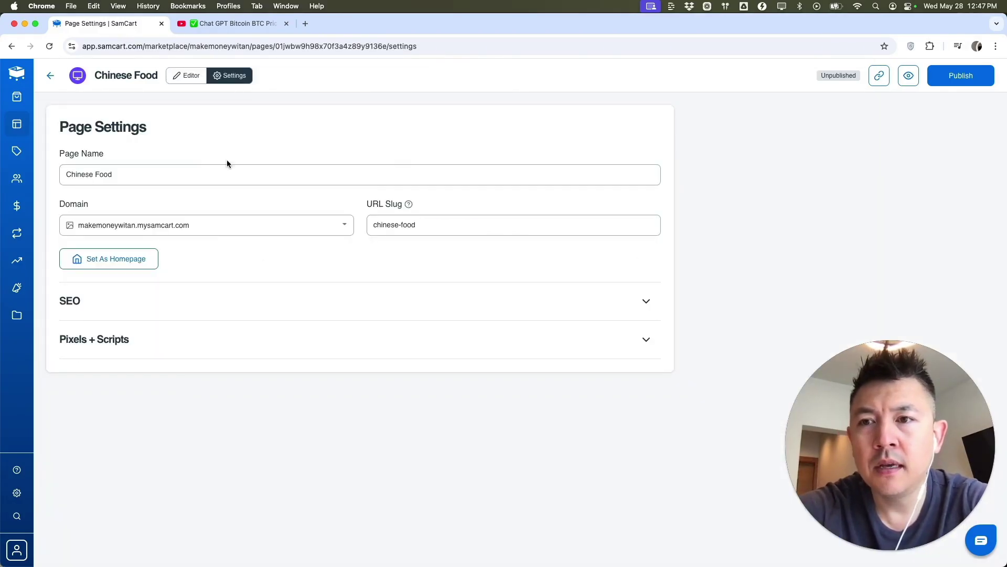
Expand the Pixels + Scripts section in Settings and start publishing the Chinese Food page
left_click(135, 340)
scroll(414, 384, "down", 2)
scroll(373, 290, "down", 3)
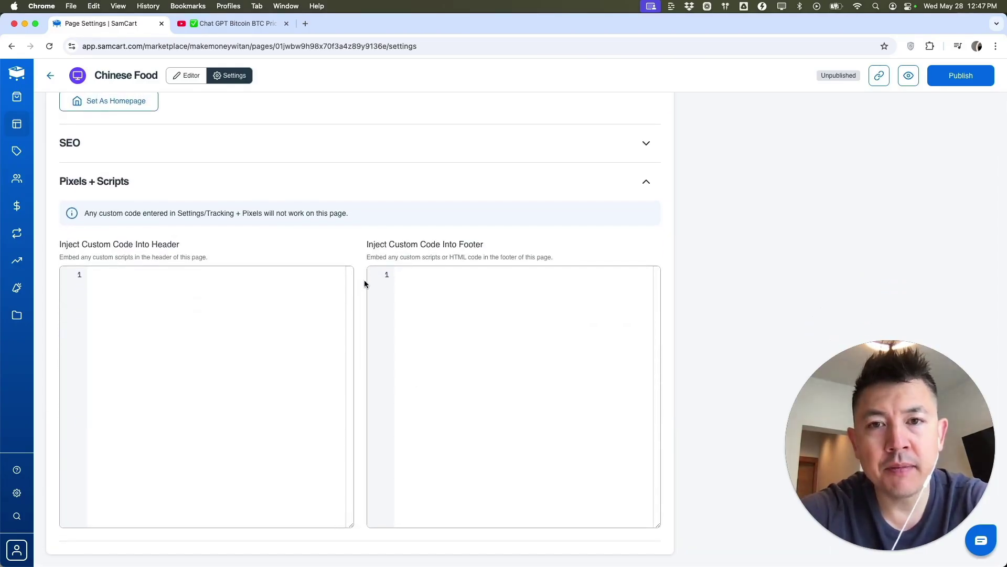
scroll(364, 284, "up", 3)
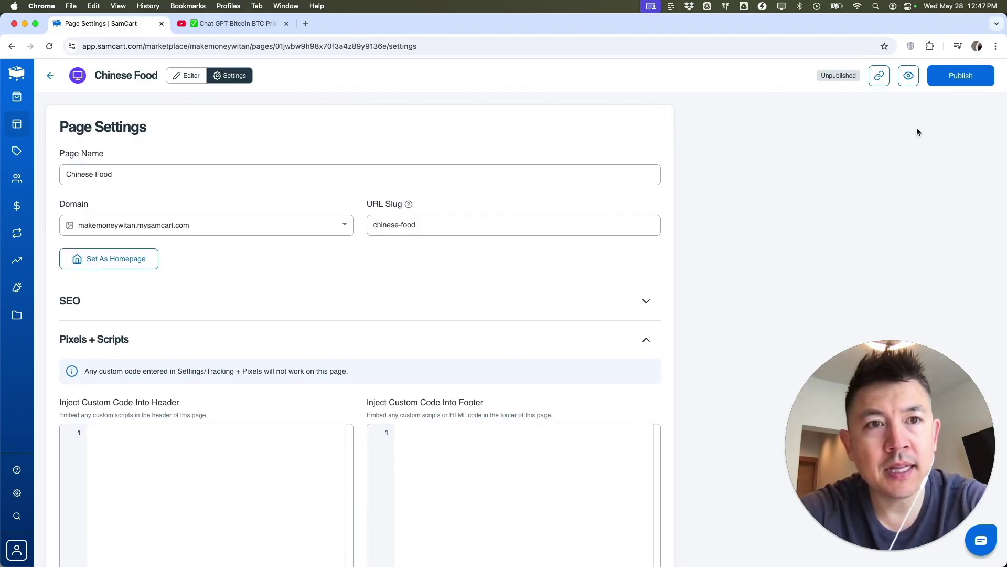
left_click(971, 80)
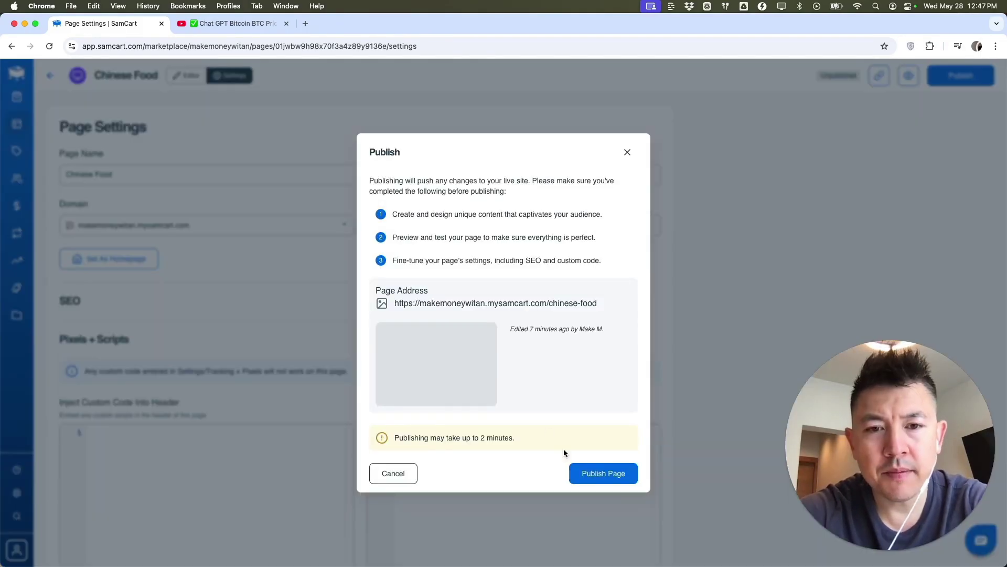
Confirm Publish Page and view the live Chinese Food page in a new tab
left_click(596, 475)
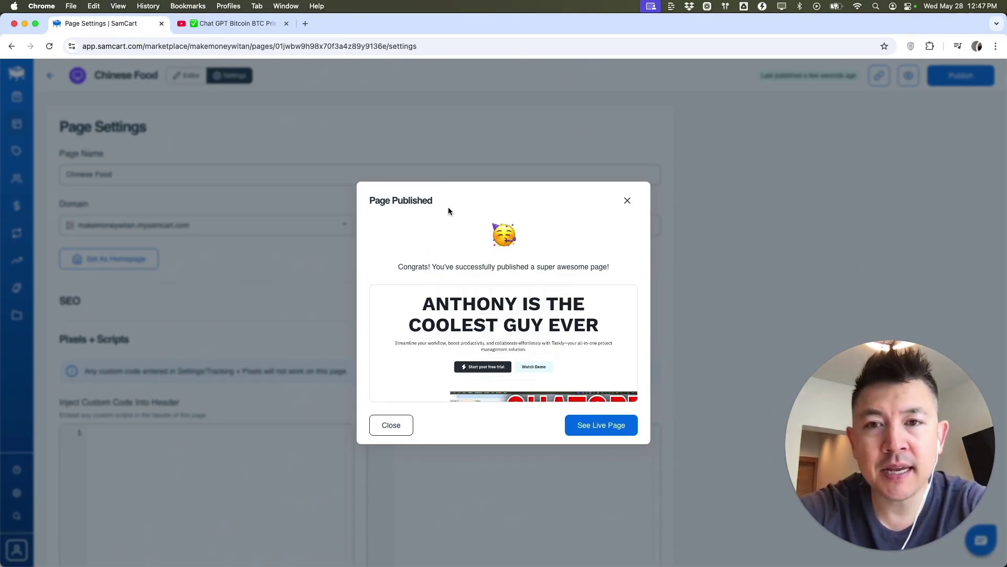
left_click(597, 428)
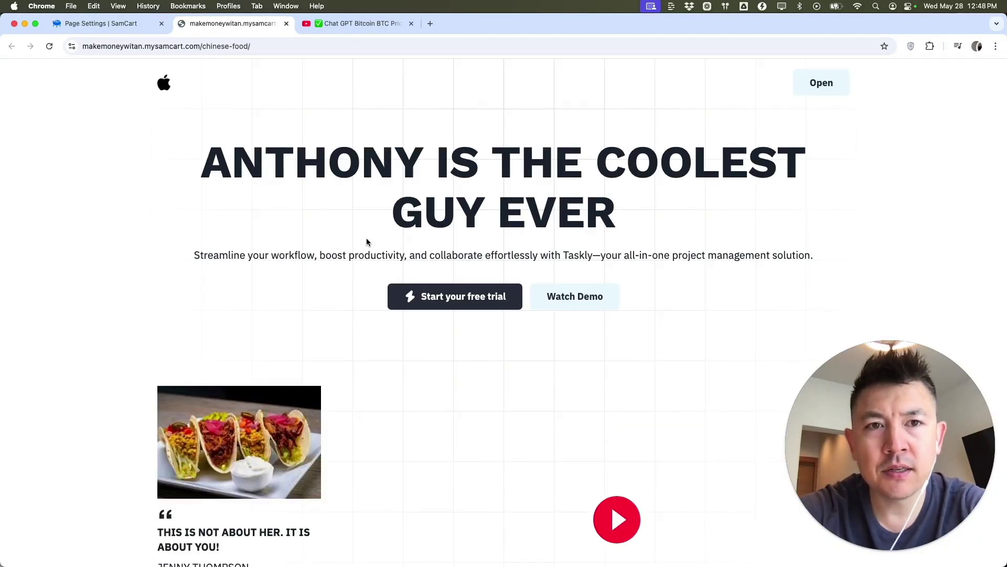
scroll(365, 241, "down", 3)
scroll(366, 241, "up", 5)
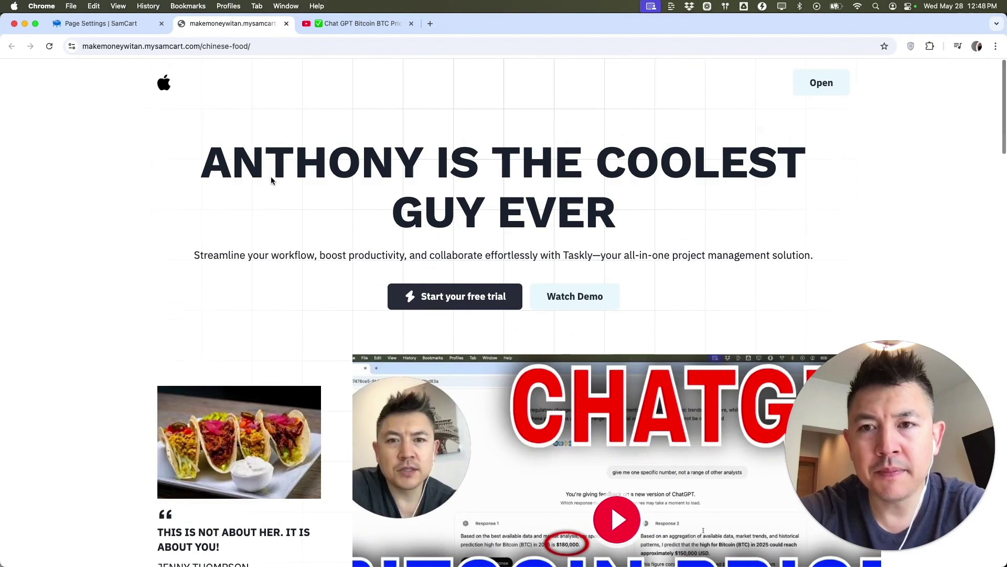
scroll(432, 220, "down", 2)
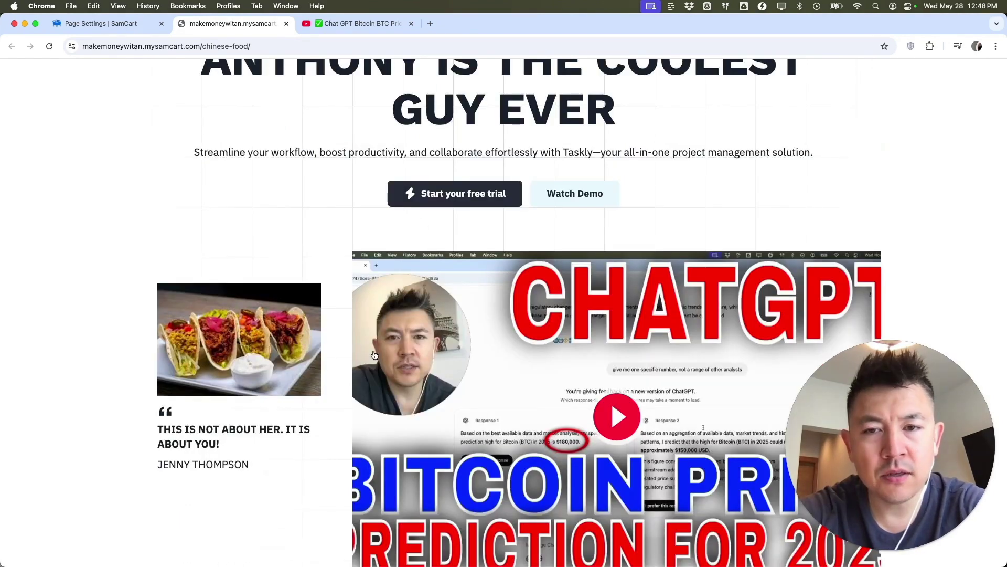
scroll(463, 374, "down", 2)
scroll(462, 374, "up", 4)
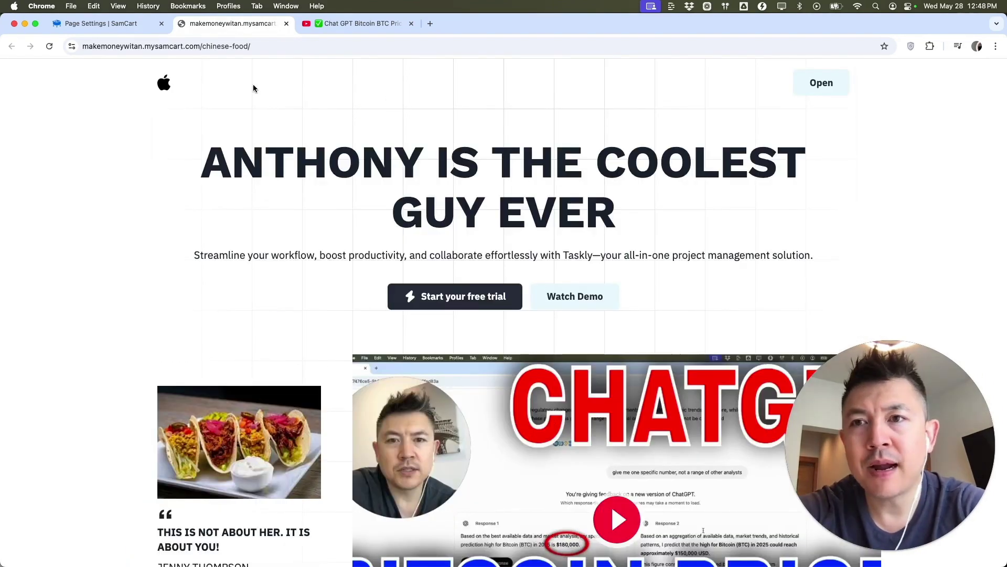
left_click(196, 44)
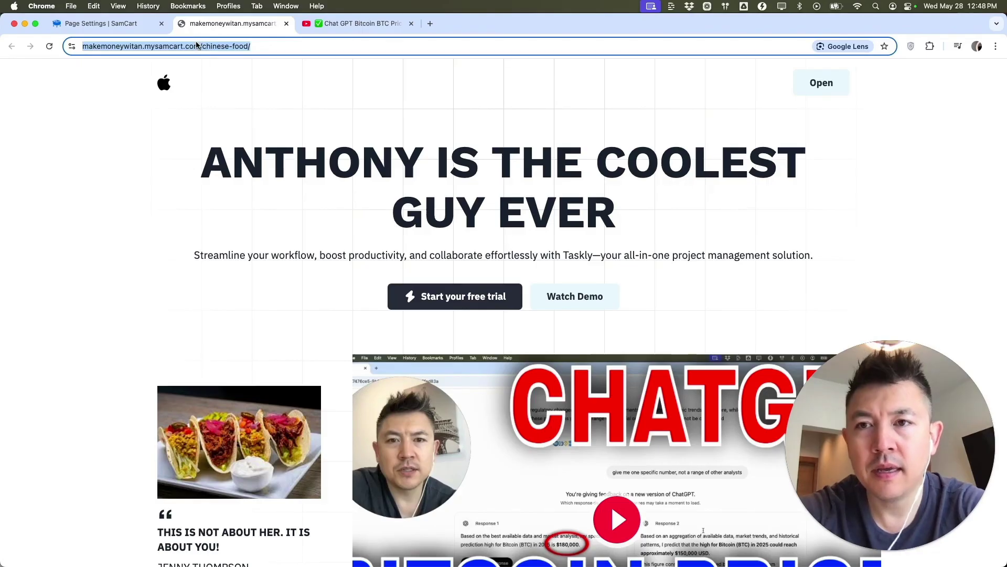